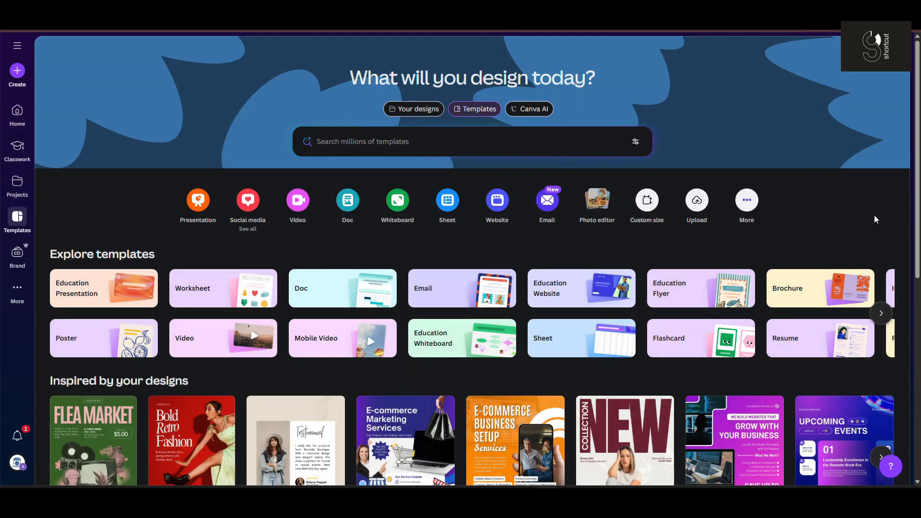
Step: Create a new blank landscape video design
left_click(17, 71)
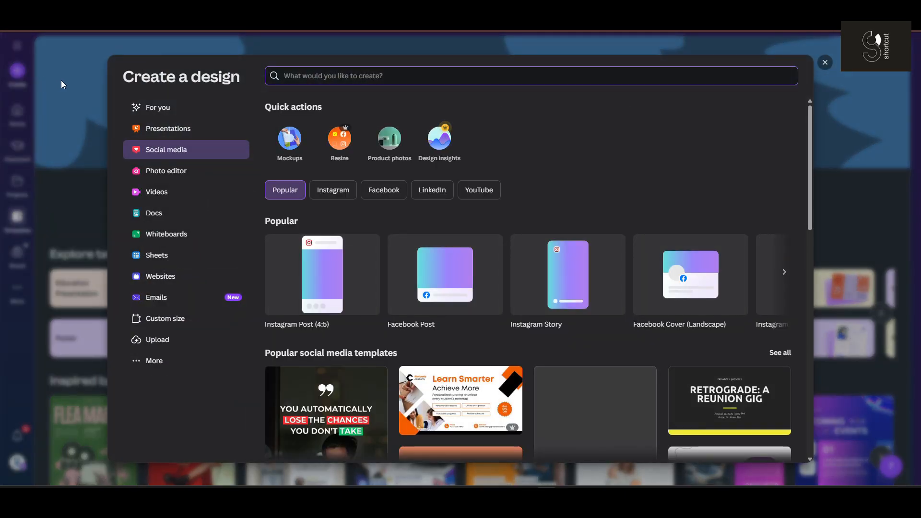
left_click(157, 192)
left_click(320, 244)
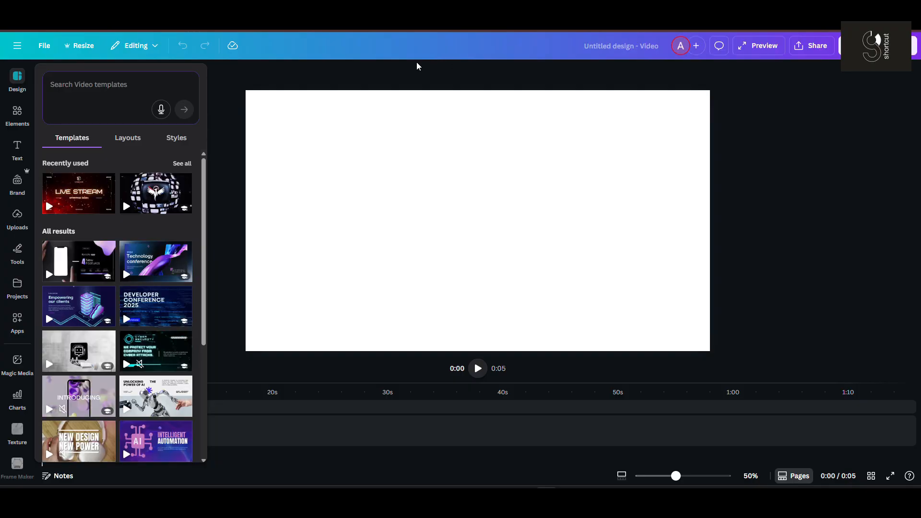
Step: Search the photo elements for "orthogonal grid" and set the dark textured grid photo as the page background
left_click(17, 115)
left_click(78, 82)
type("o")
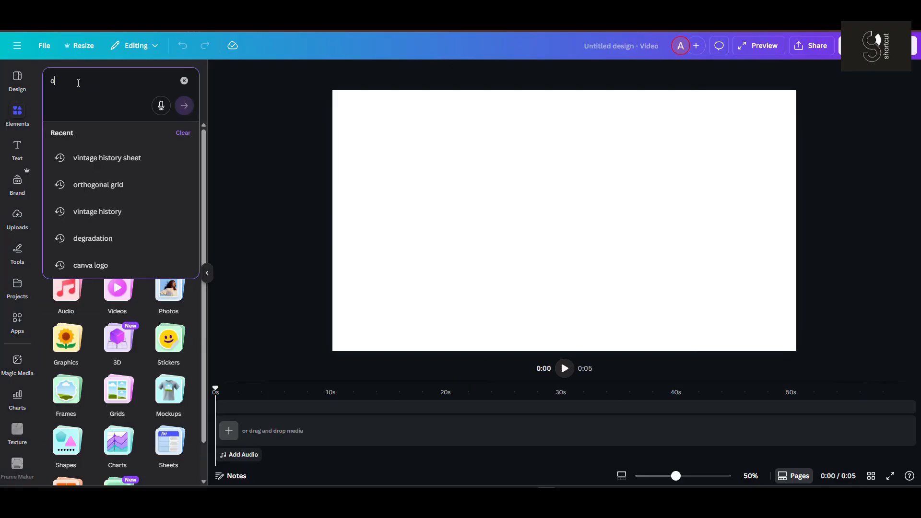
type("rth")
left_click(185, 295)
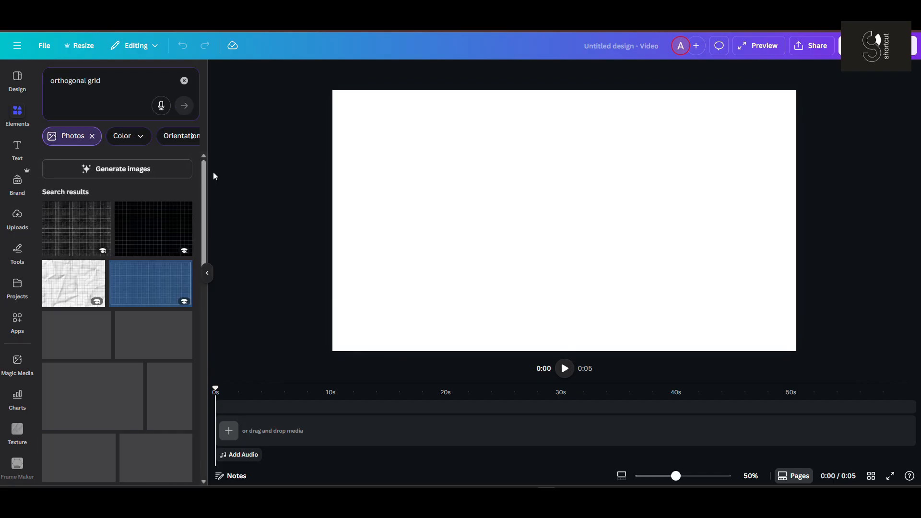
left_click_drag(96, 222, 460, 148)
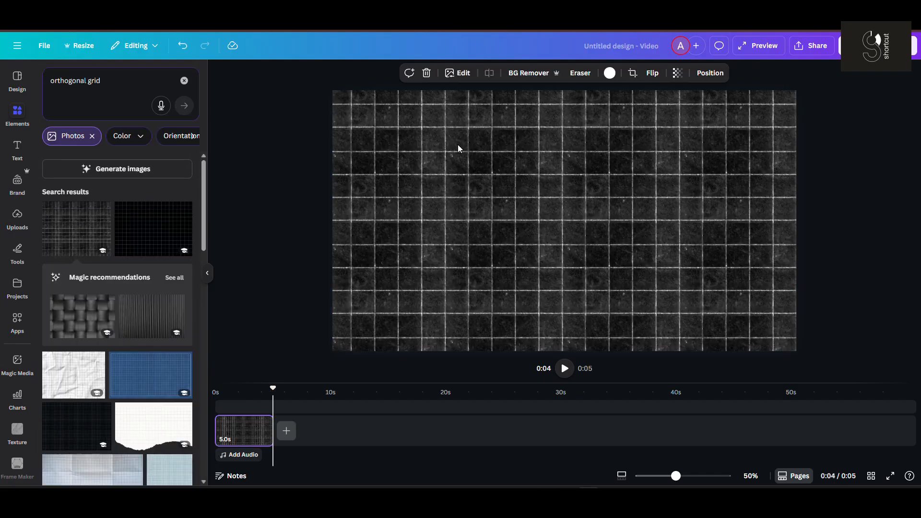
Step: Set the grid background's transparency to 30
double_click(457, 146)
scroll(393, 163, "down", 2)
type("30")
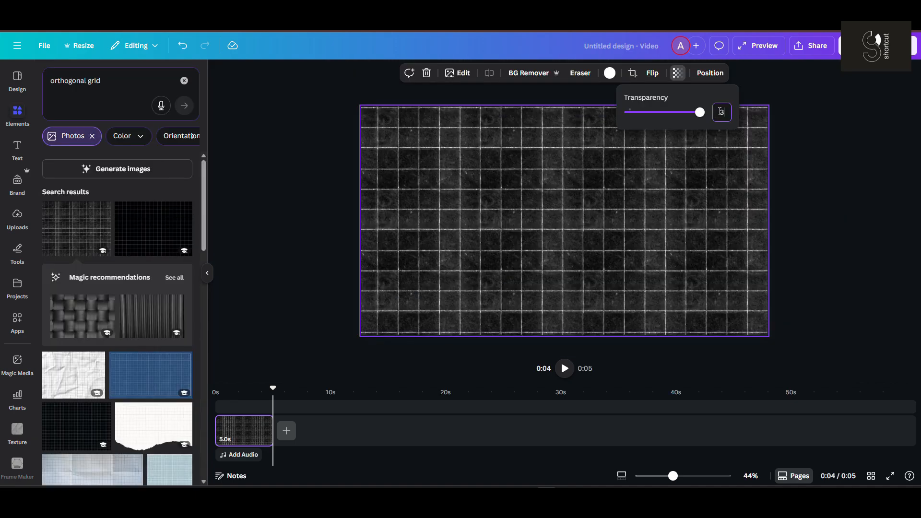
key("Return")
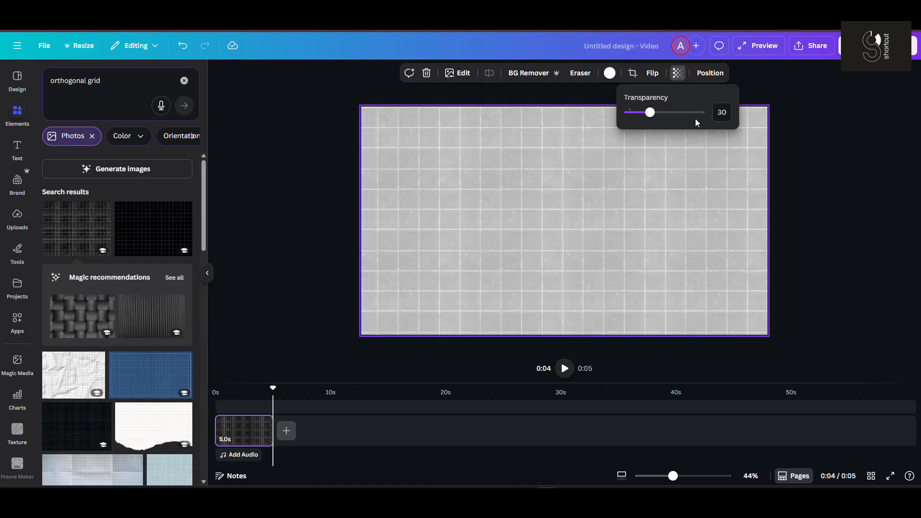
left_click(395, 206)
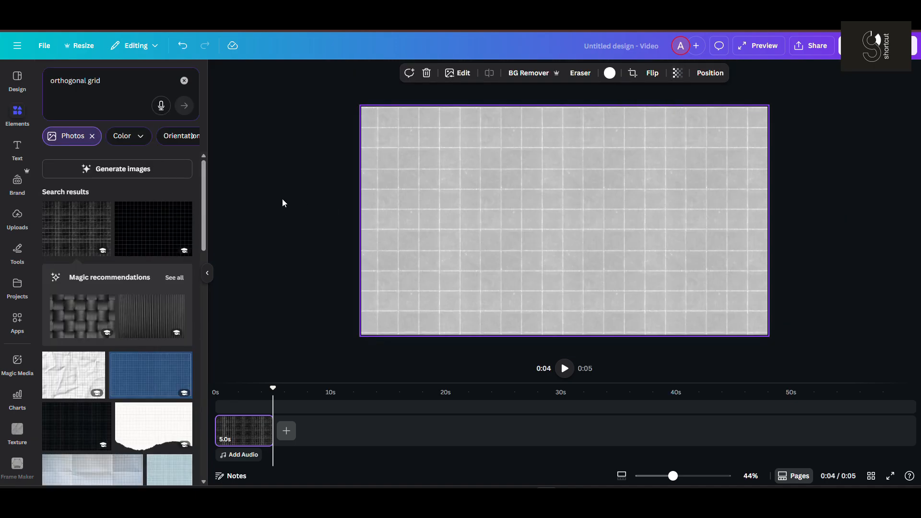
Step: Change the page's background colour behind the grid to the dark grey from the photo colours
left_click(243, 435)
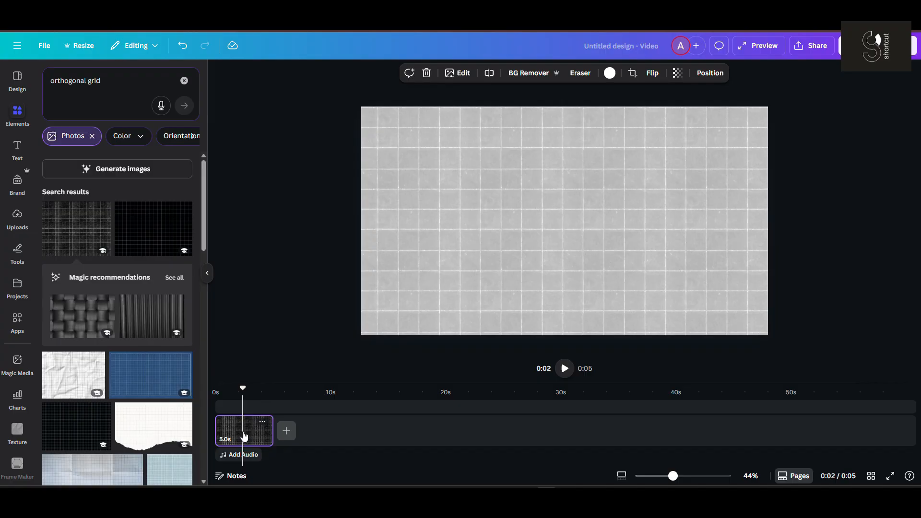
left_click(608, 80)
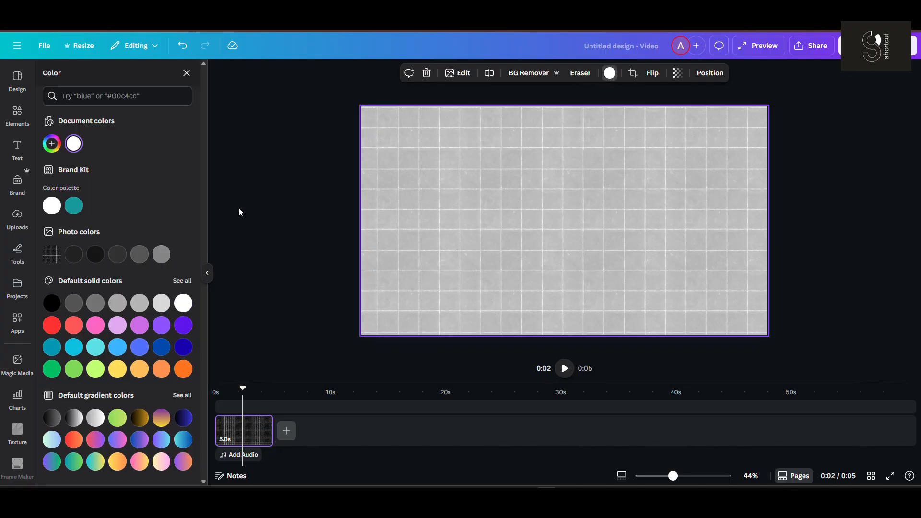
left_click(78, 256)
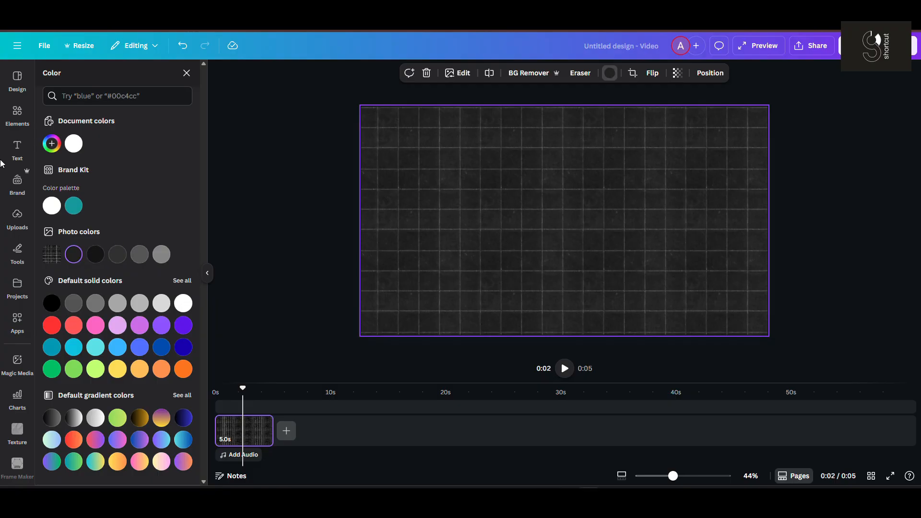
Step: Add a heading text reading "Netflix" to the page
left_click(17, 153)
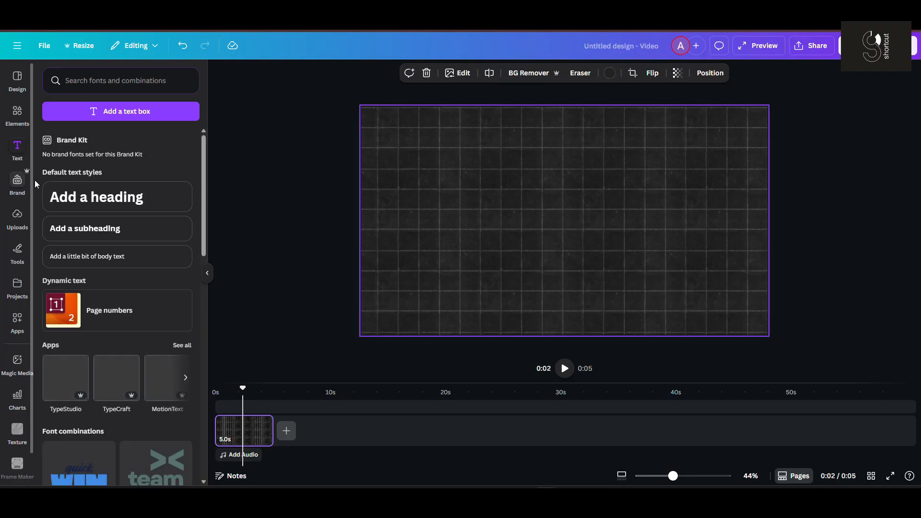
left_click(141, 205)
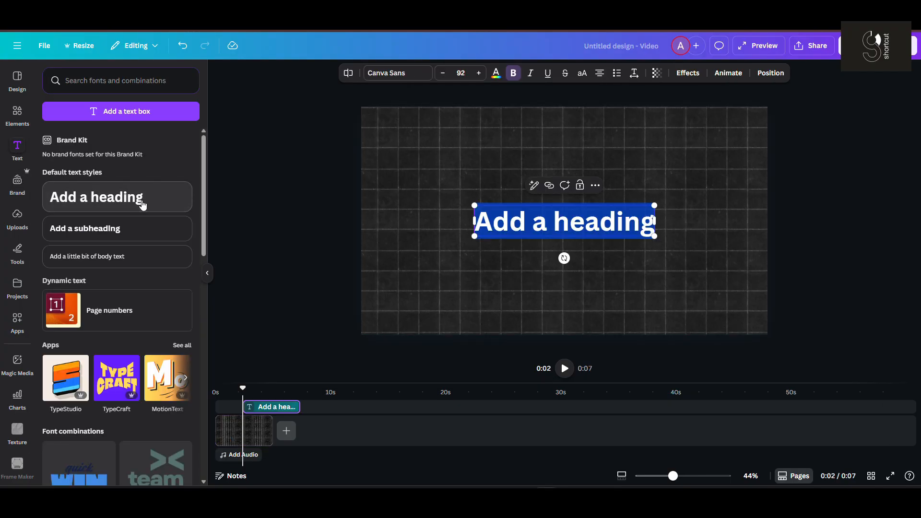
type("Netflix")
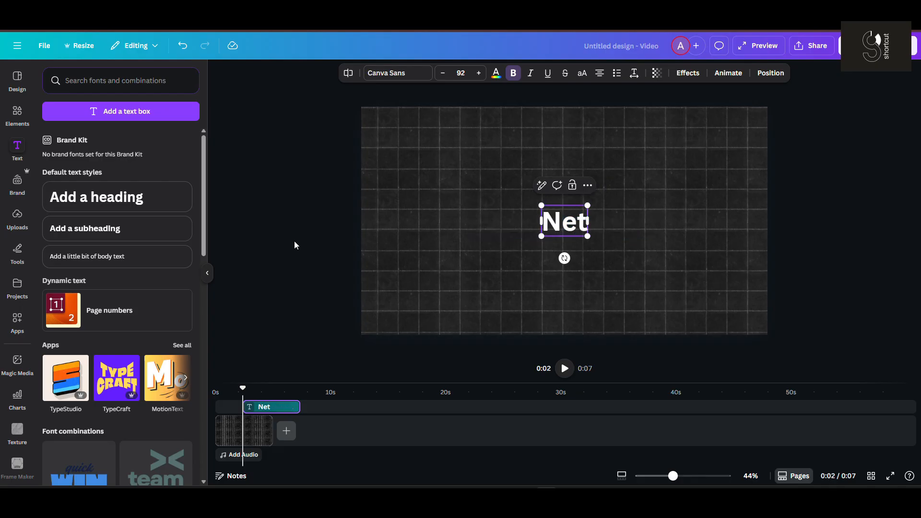
Step: Set the Netflix heading's font to Bebas Neue Cyrillic and enlarge it to size 201
left_click(396, 75)
type("b")
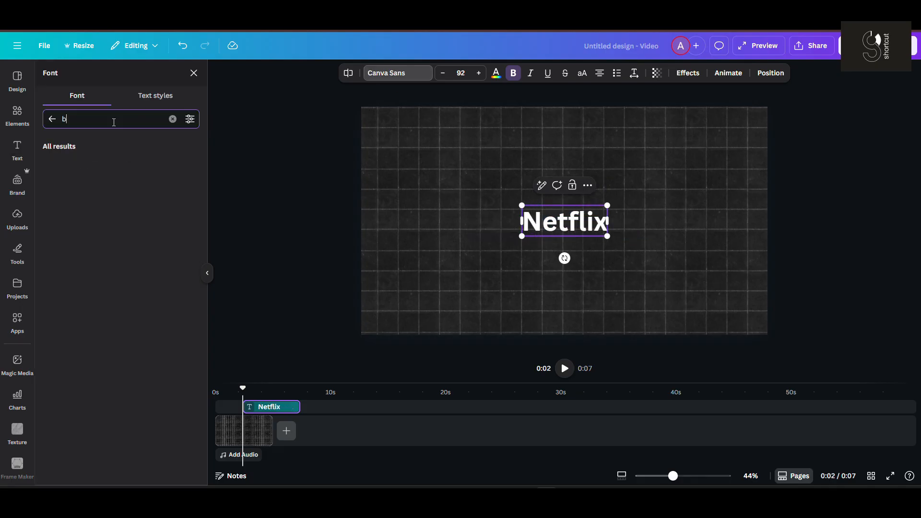
type("ebas neu")
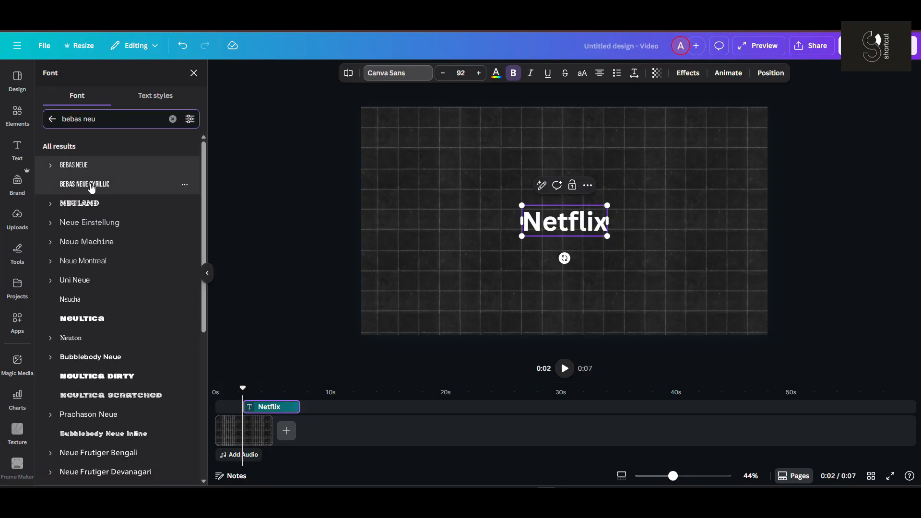
left_click(92, 186)
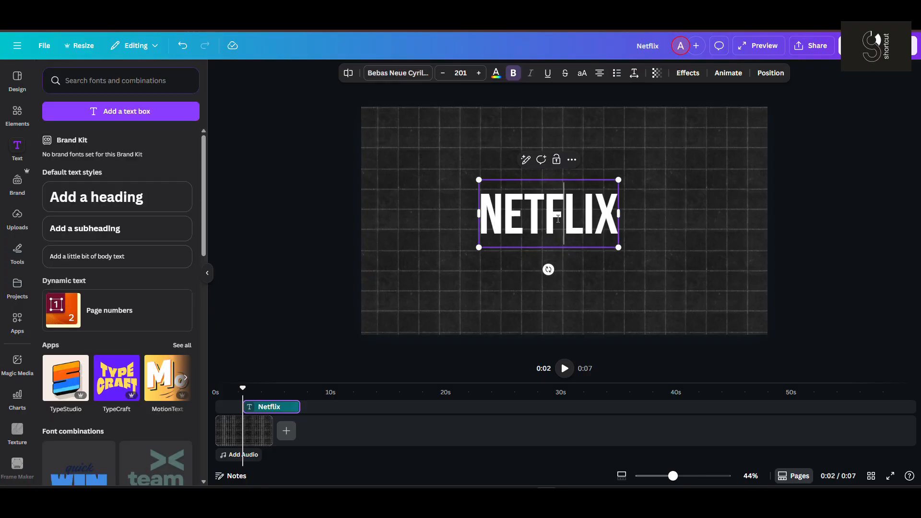
Step: Colour the Netflix heading red and give it the Curve text shape with a slight bend
double_click(564, 191)
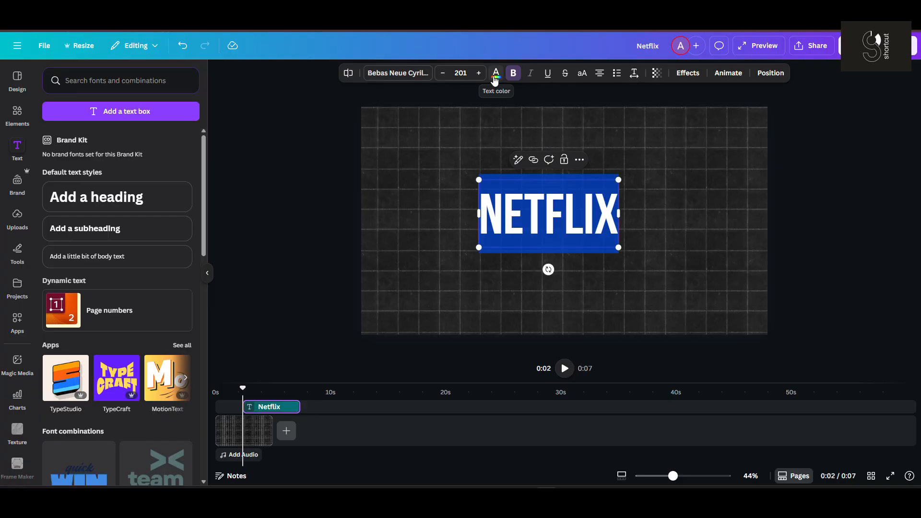
left_click(688, 73)
left_click(121, 413)
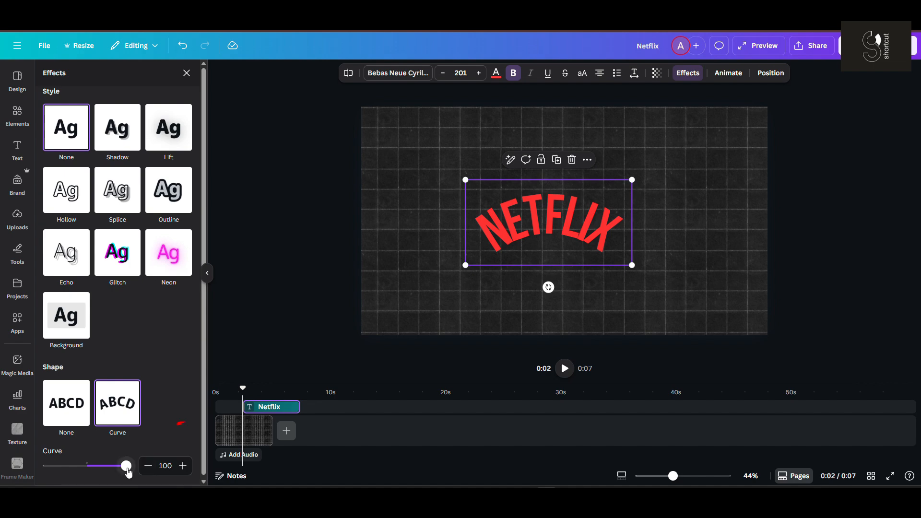
left_click_drag(127, 471, 93, 465)
Step: Apply the Rise animation to the Netflix heading, playing only on enter
left_click(729, 73)
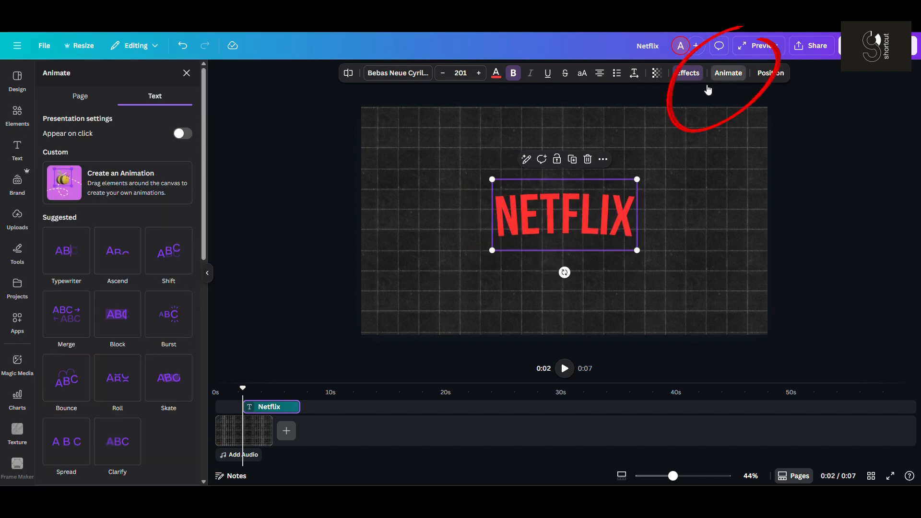
scroll(74, 265, "down", 5)
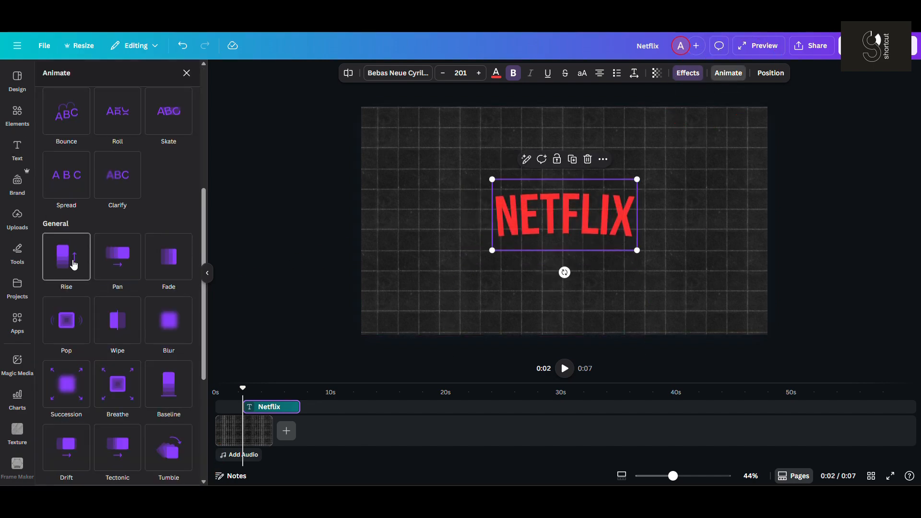
left_click(74, 265)
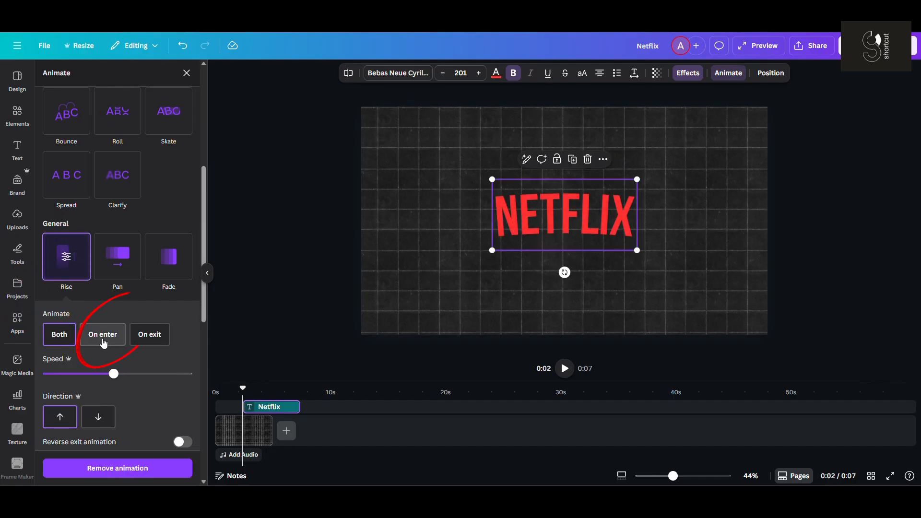
left_click(103, 335)
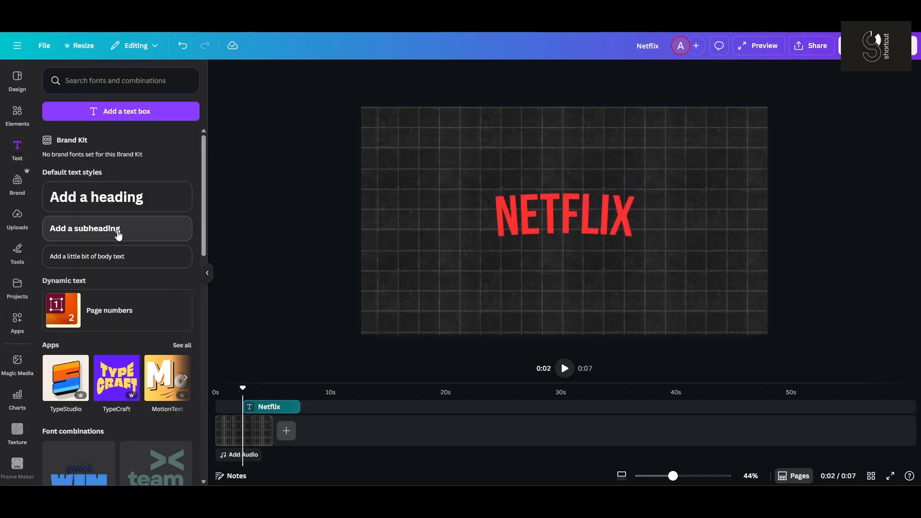
Step: Add the subheading "HOW TO MAKE A" above NETFLIX and a duplicate below it reading "HISTORICAL INTRO ANIMATION" at size 35
left_click(119, 231)
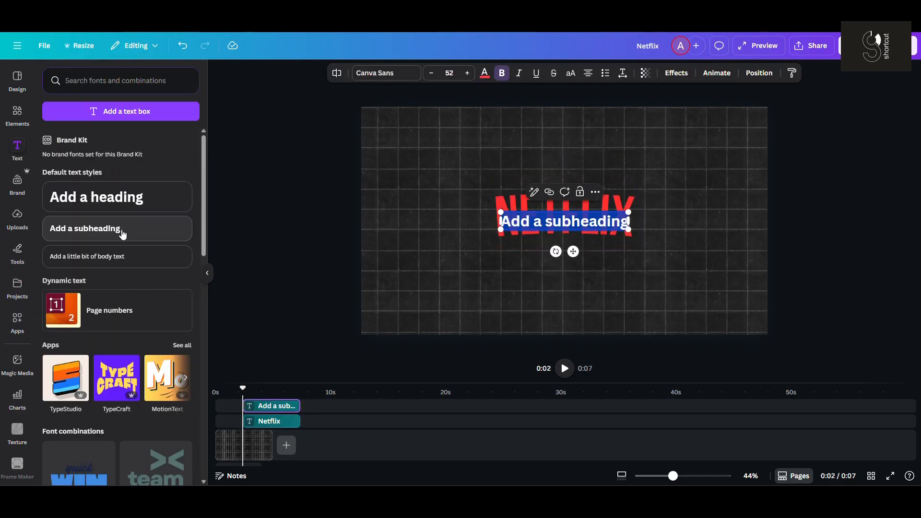
key("BackSpace")
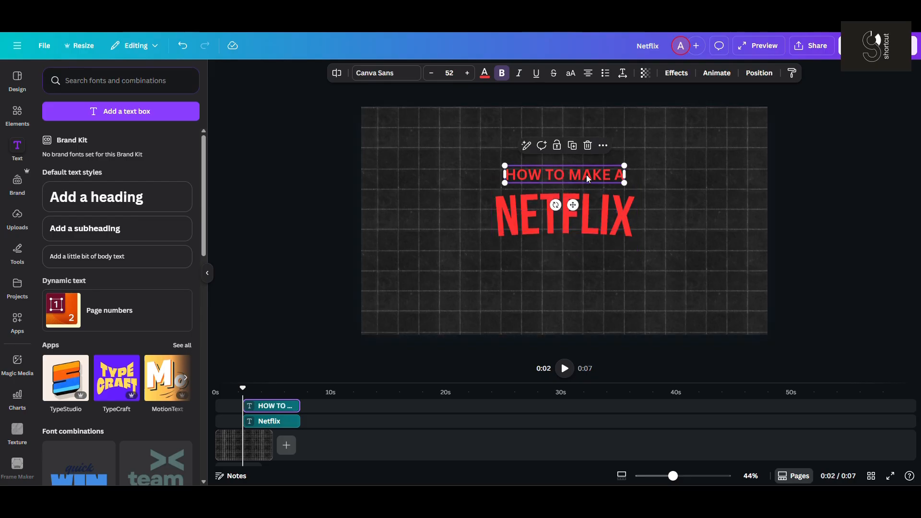
key("ctrl+d")
left_click_drag(586, 175, 591, 257)
double_click(593, 257)
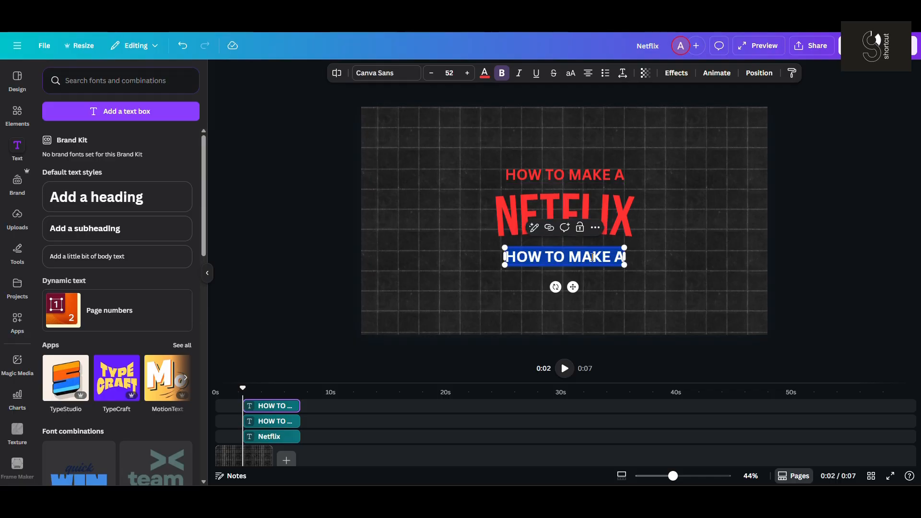
type("HI")
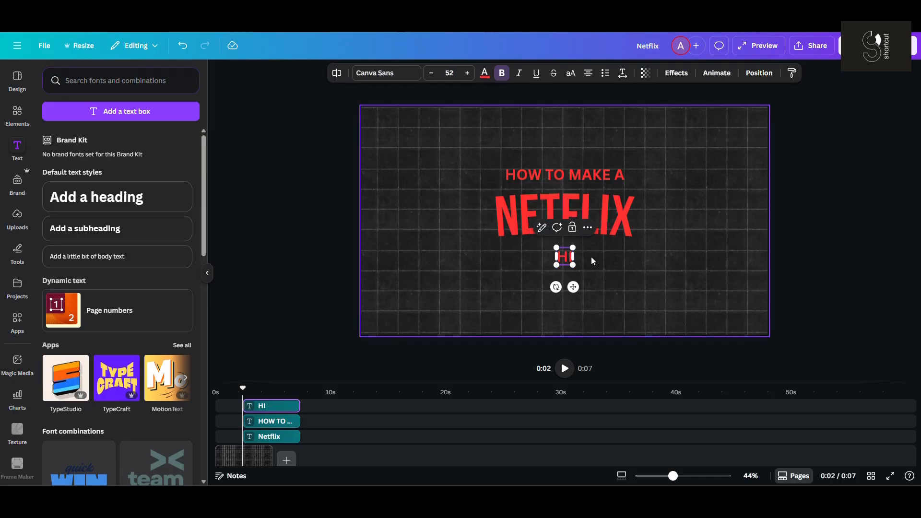
type("STOR")
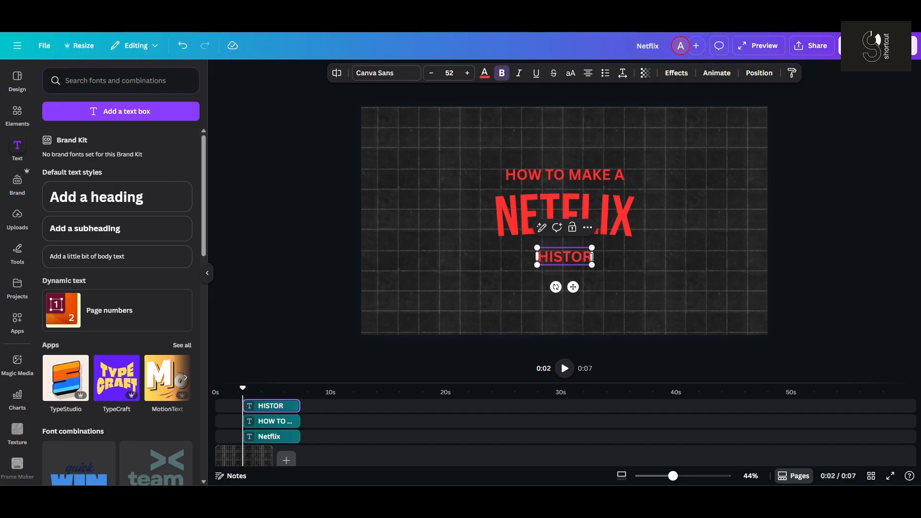
type("ICAL INTRO ANIMATION")
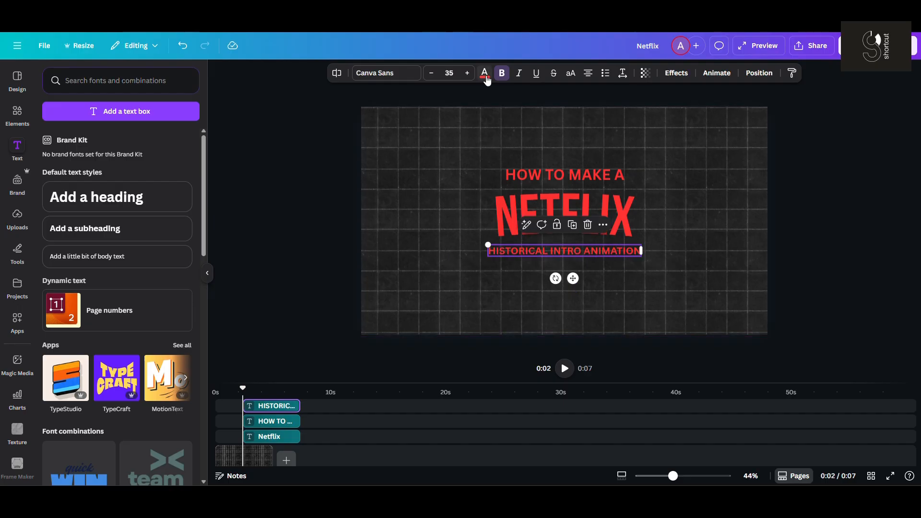
Step: Colour both subheadings white and set their font size to 44
left_click(485, 77)
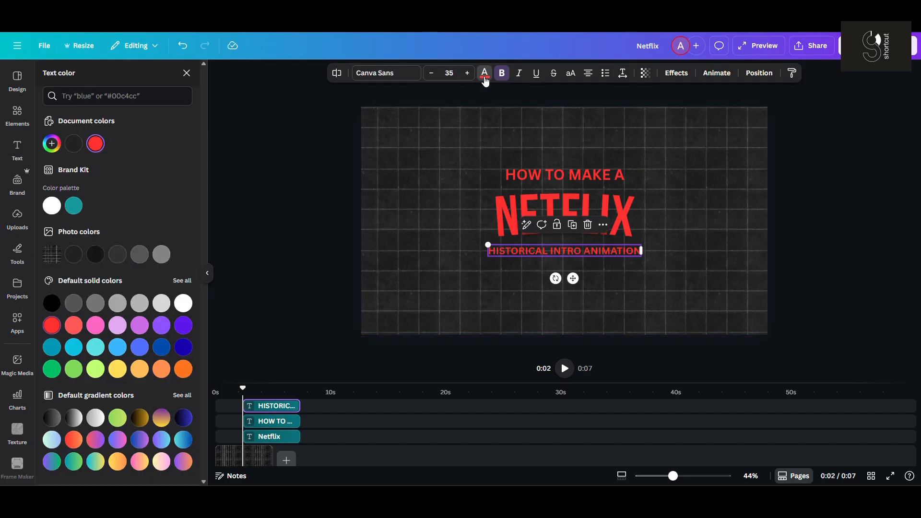
left_click(52, 205)
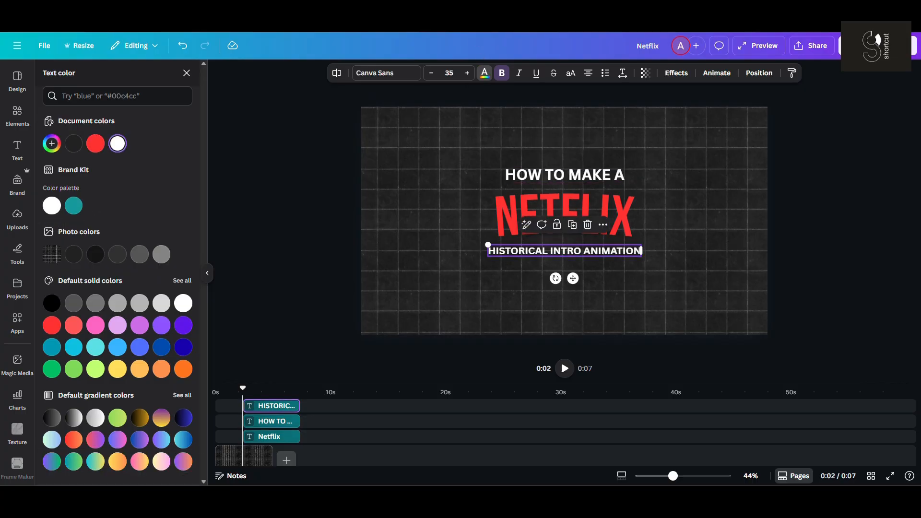
left_click(563, 178)
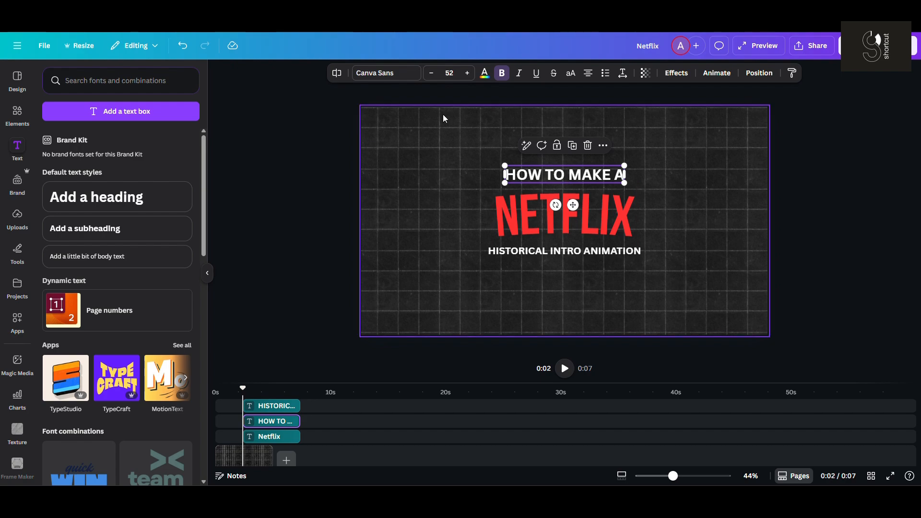
left_click(561, 253)
left_click(450, 73)
type("44")
key("Return")
left_click(480, 158)
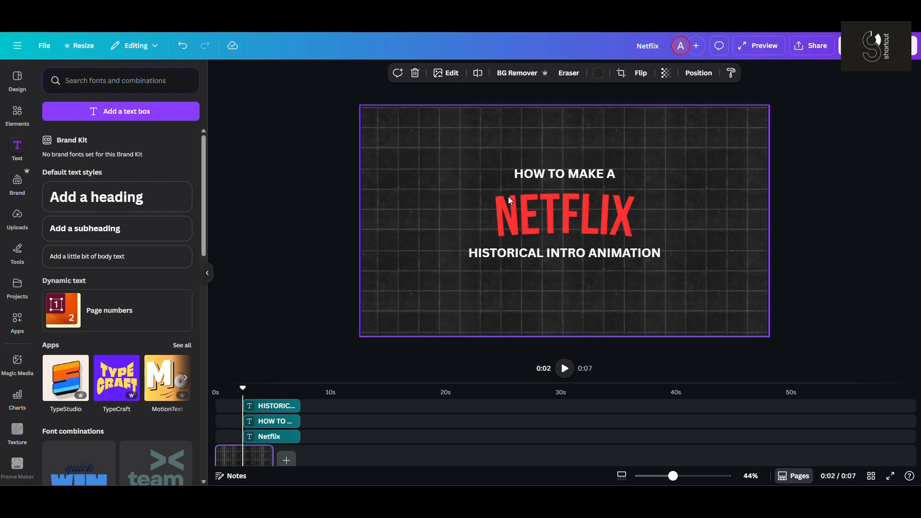
Step: Apply Bebas Neue Cyrillic to both subheadings and switch "HOW TO MAKE A" to Bebas Neue
left_click(560, 252)
left_click_drag(565, 175, 545, 177)
left_click(567, 251)
left_click(667, 231)
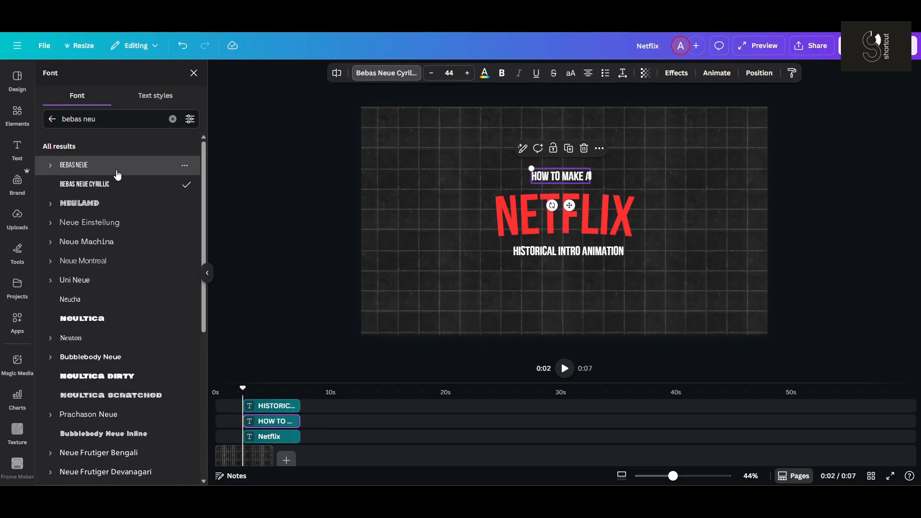
left_click(118, 174)
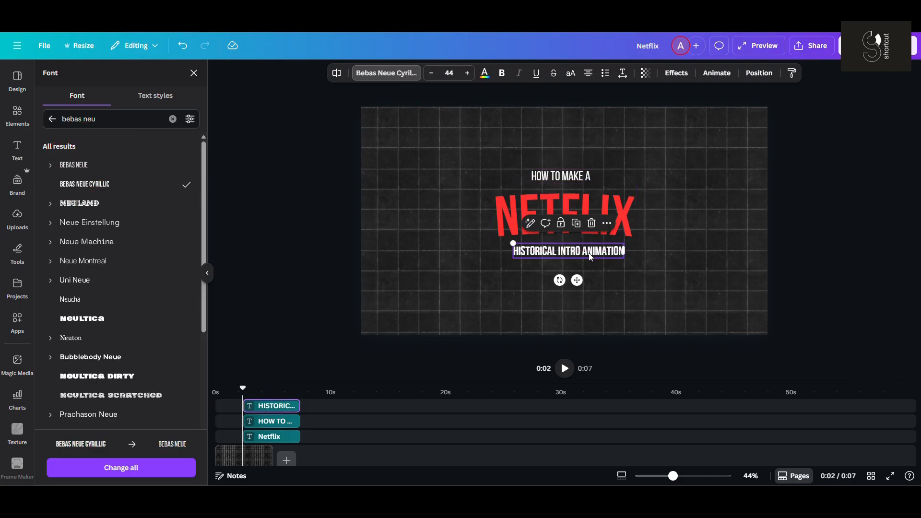
Step: Switch "HISTORICAL INTRO ANIMATION" to Bebas Neue and give "HOW TO MAKE A" a Background effect with roundness 0 and spread 0
left_click(92, 166)
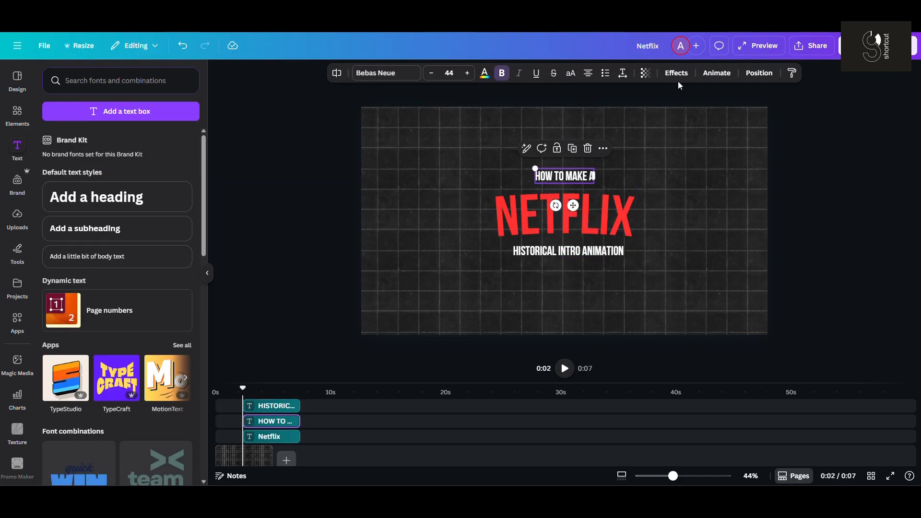
left_click(678, 77)
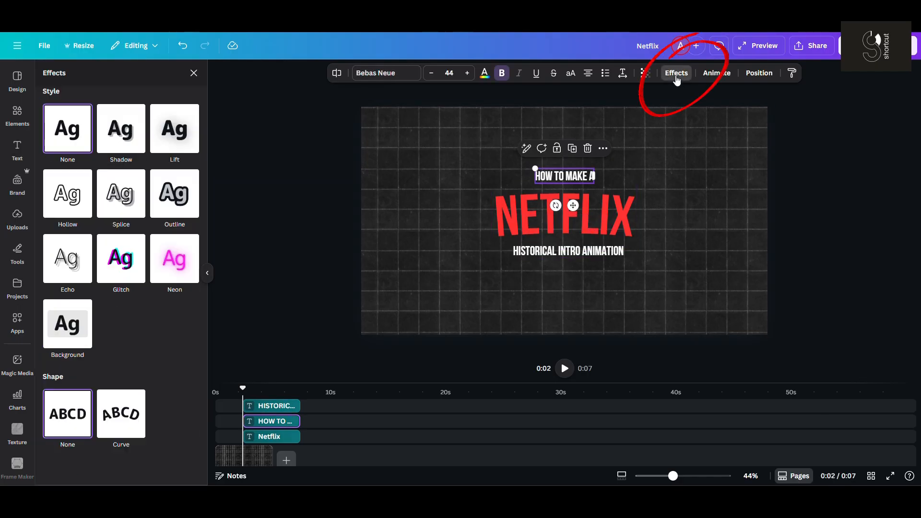
left_click(64, 336)
scroll(144, 326, "down", 3)
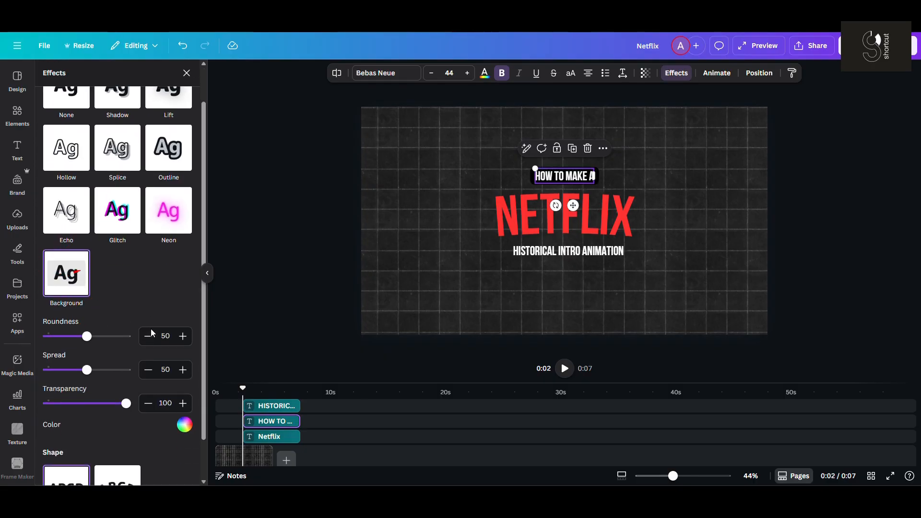
left_click_drag(87, 311, 4, 330)
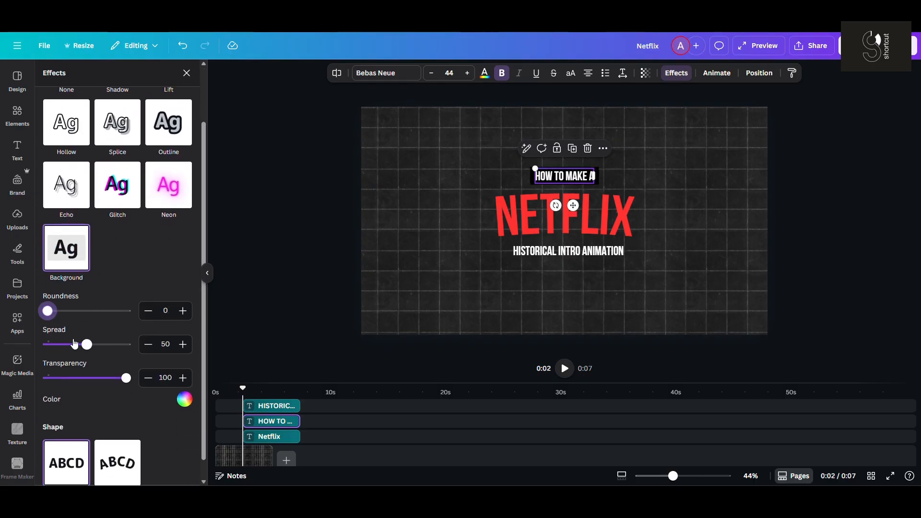
left_click_drag(87, 346, 28, 353)
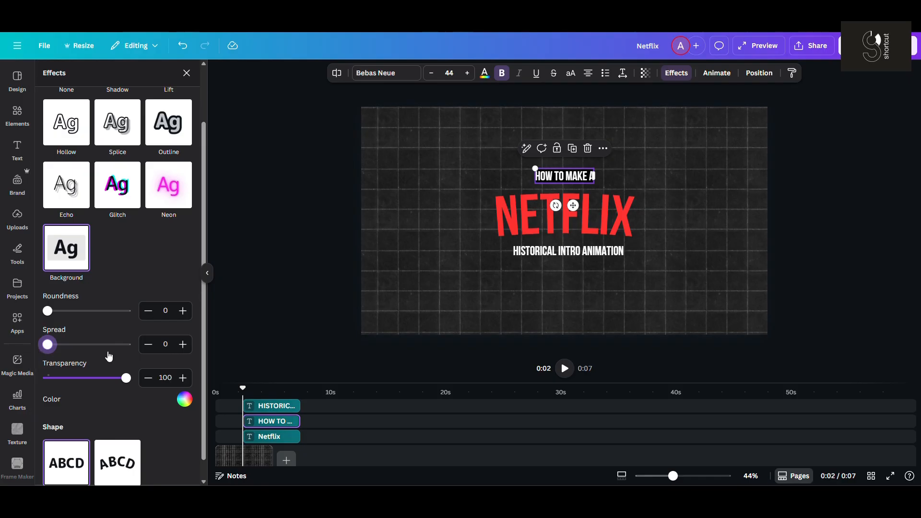
Step: Set the subheading's background effect to transparency 60 and dark grey, and give "HISTORICAL INTRO ANIMATION" the same background
left_click(169, 378)
type("60")
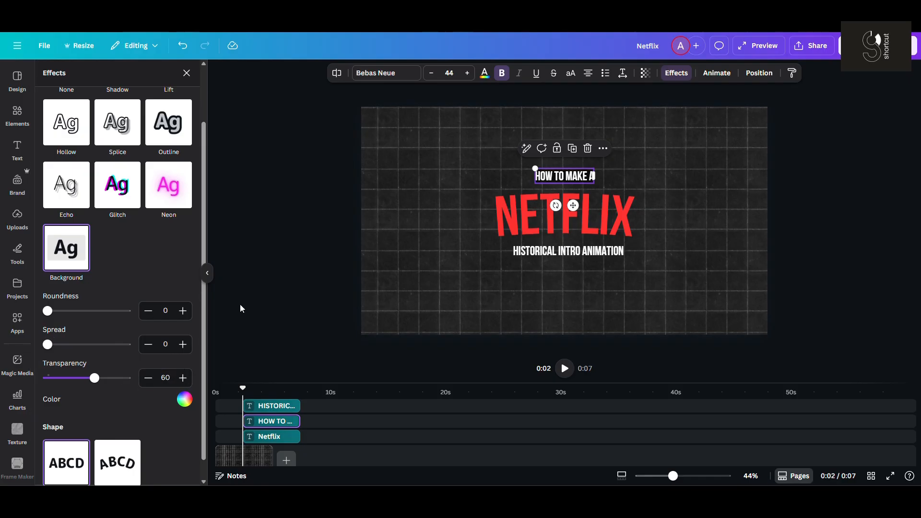
left_click(184, 400)
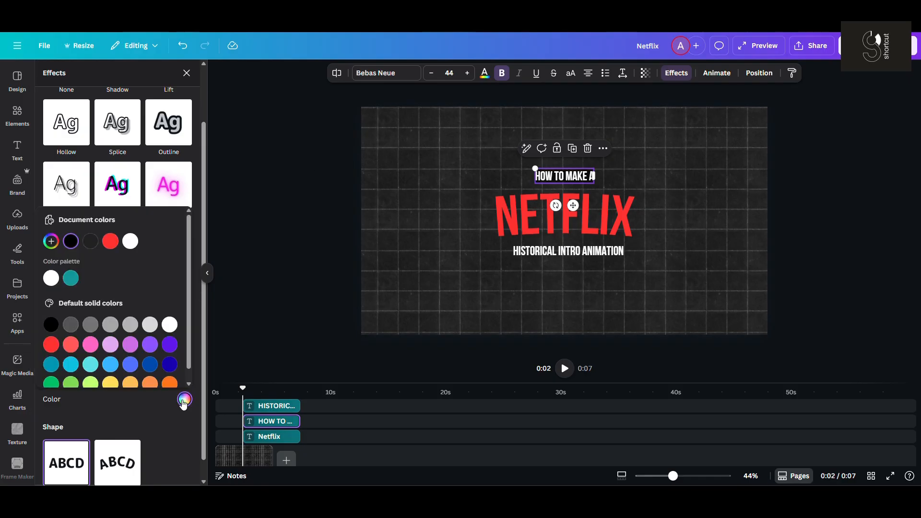
left_click(71, 325)
left_click(541, 256)
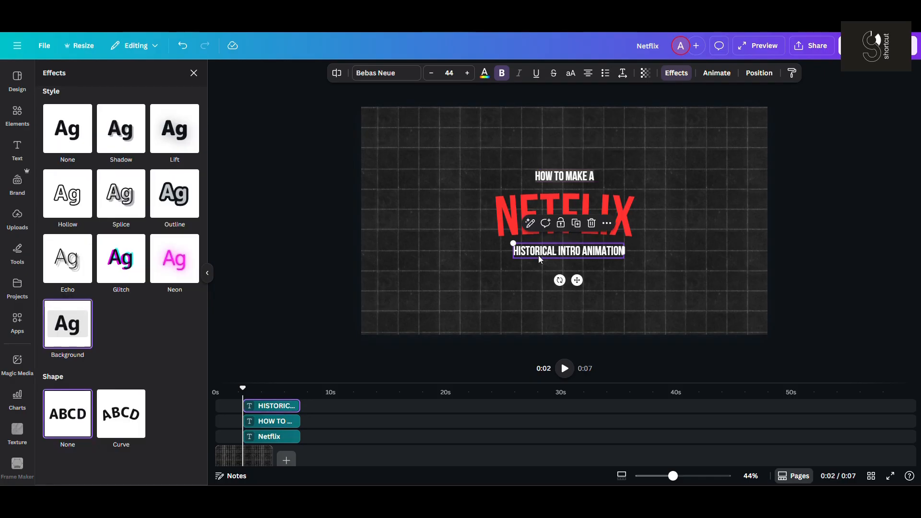
left_click(225, 290)
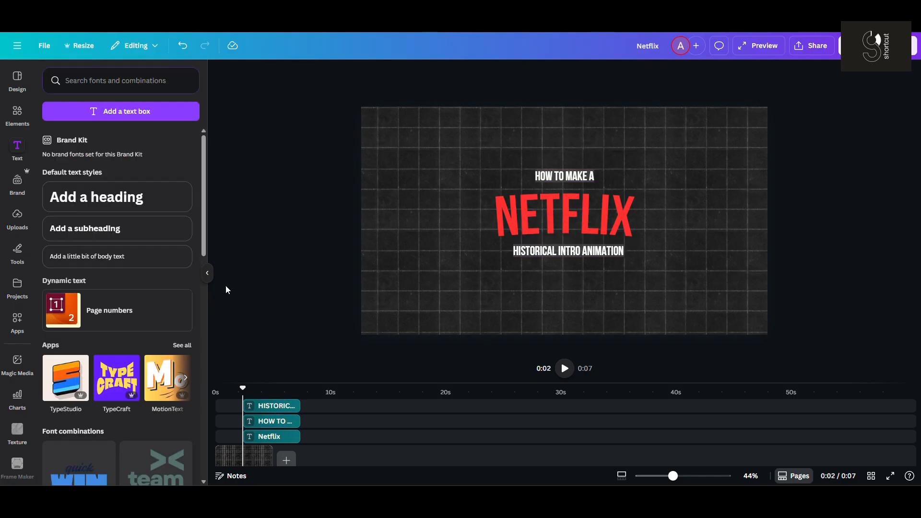
Step: Apply the Burst text animation to "HOW TO MAKE A", playing only on enter
left_click(550, 180)
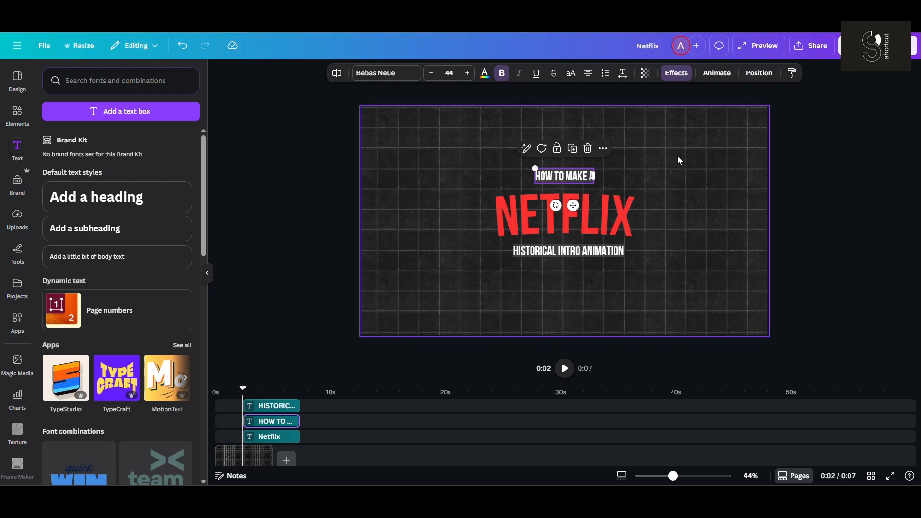
left_click(716, 74)
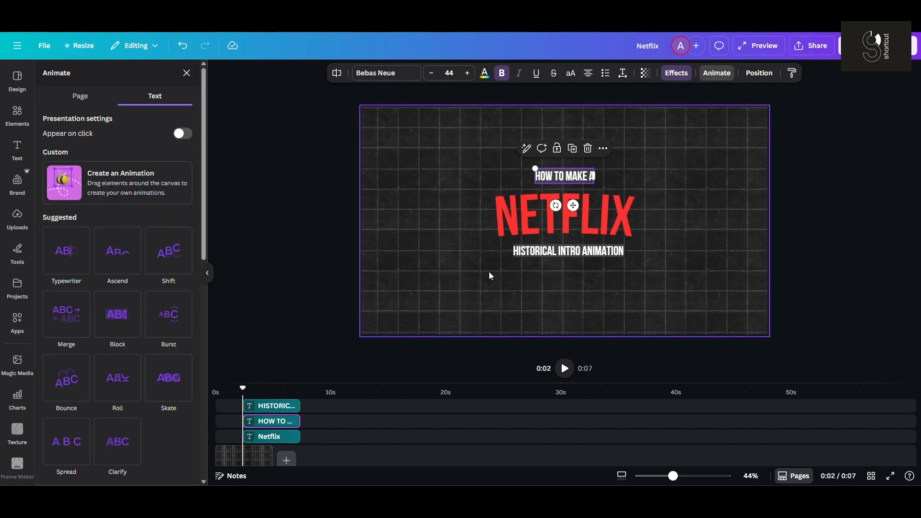
scroll(168, 230, "down", 2)
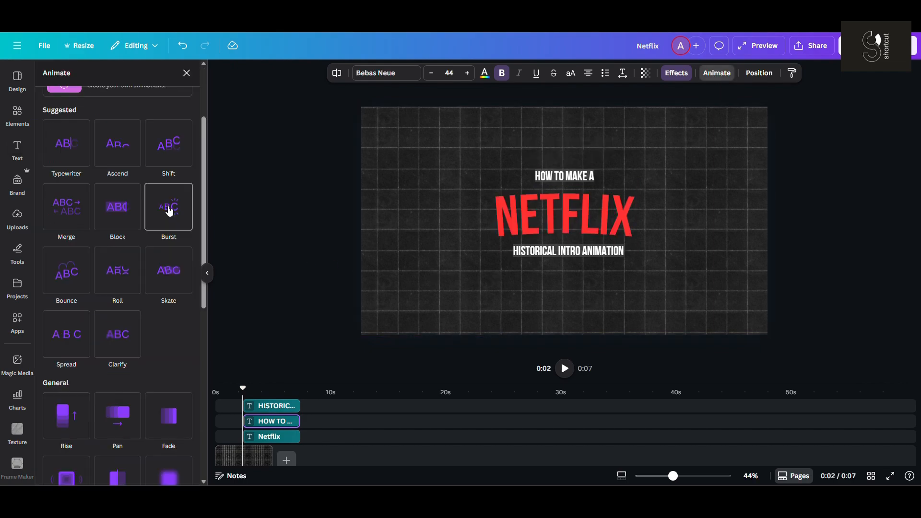
left_click(168, 210)
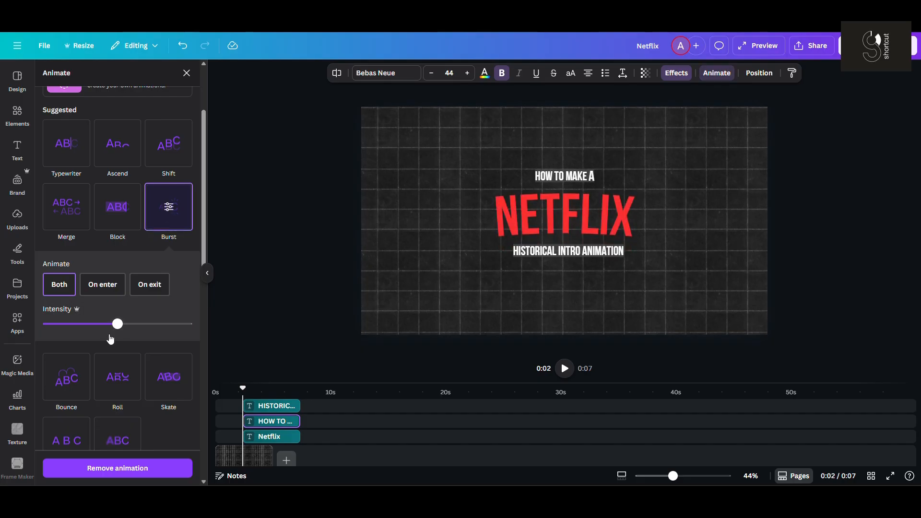
left_click(102, 286)
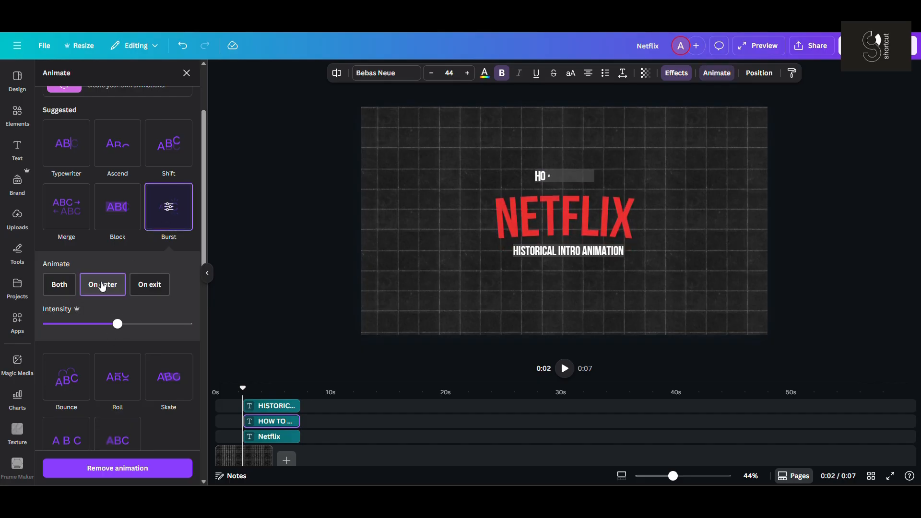
Step: Apply the Burst text animation to "HISTORICAL INTRO ANIMATION", playing only on enter
left_click(547, 251)
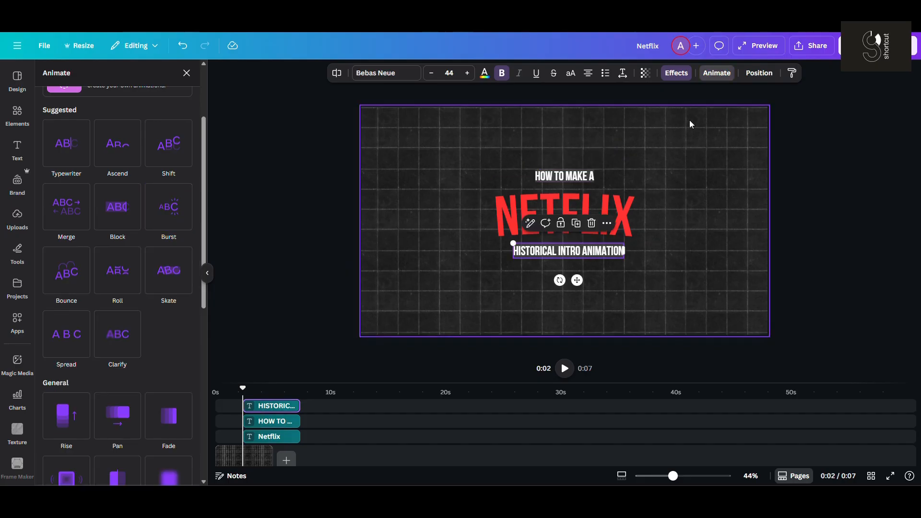
left_click(716, 75)
left_click(717, 73)
left_click(169, 315)
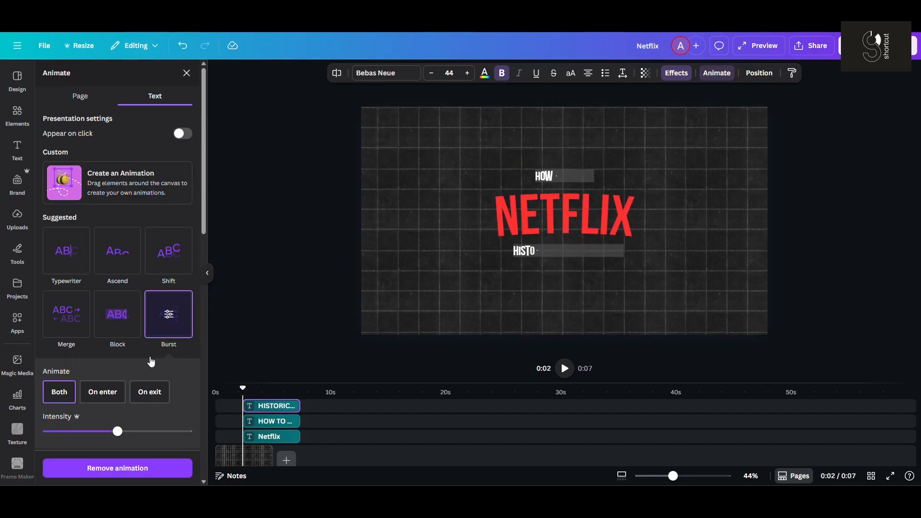
left_click(103, 392)
left_click(290, 339)
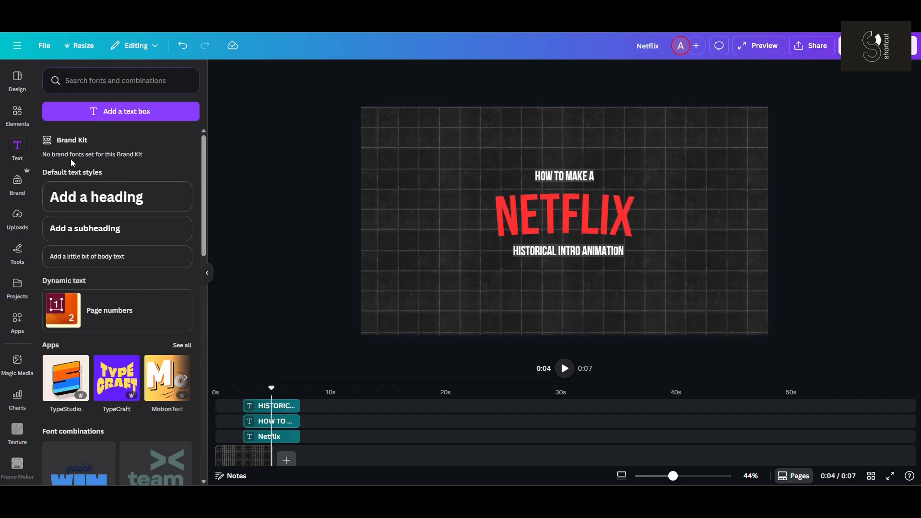
Step: Search the elements for "vintage history sheet", limit the results to graphics and browse for historical illustrations
left_click(23, 124)
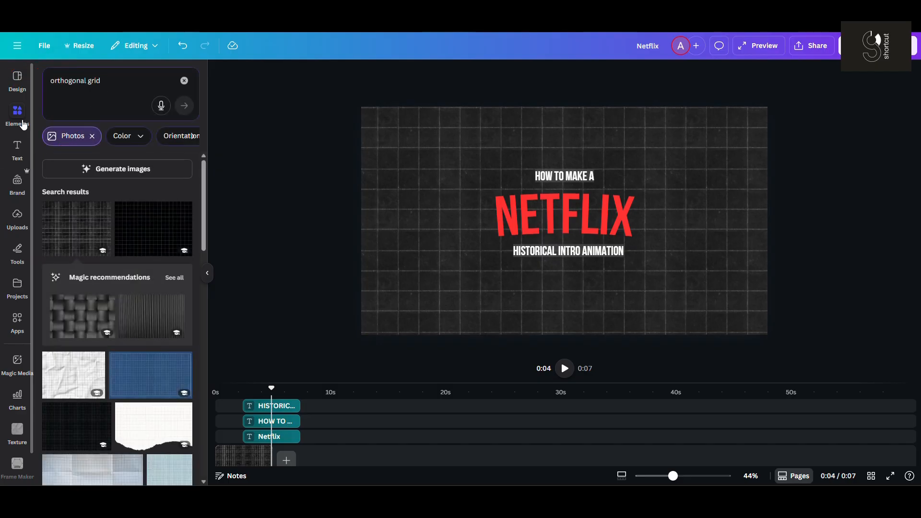
left_click(118, 87)
key("ctrl+a")
type("vin")
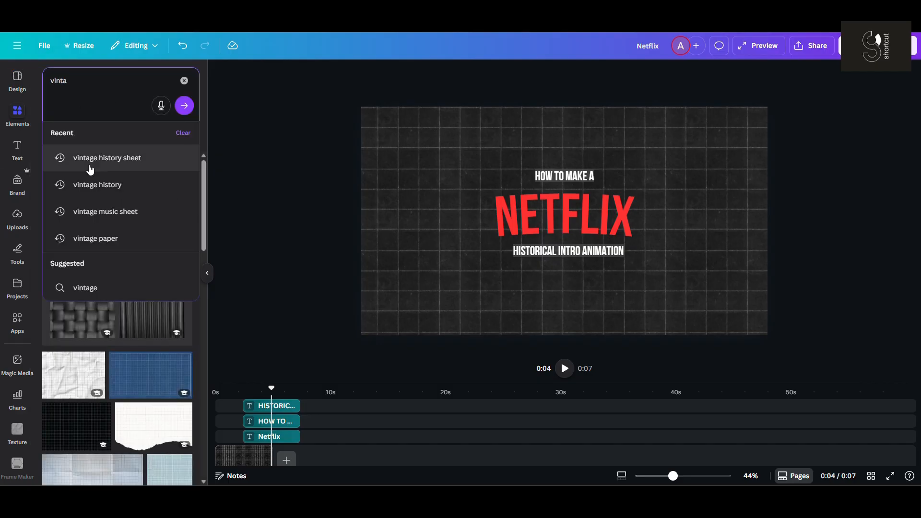
left_click(115, 161)
left_click(77, 137)
scroll(101, 275, "down", 15)
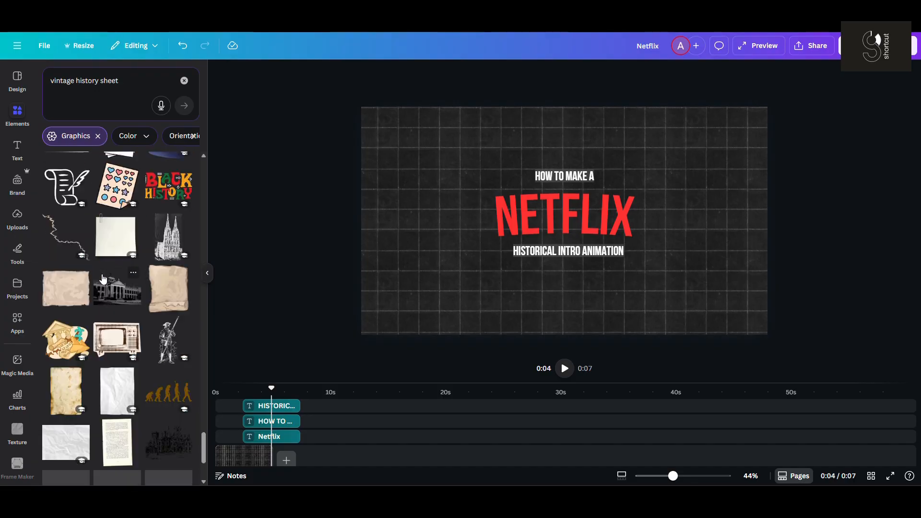
Step: Add the standing rifle soldier illustration, colour it white and enlarge it in the lower-left corner of the page
left_click(170, 197)
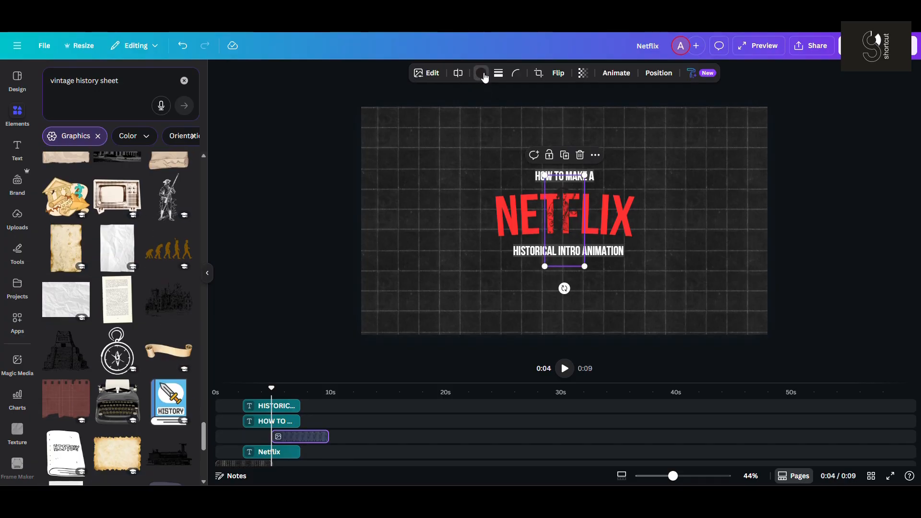
left_click(480, 73)
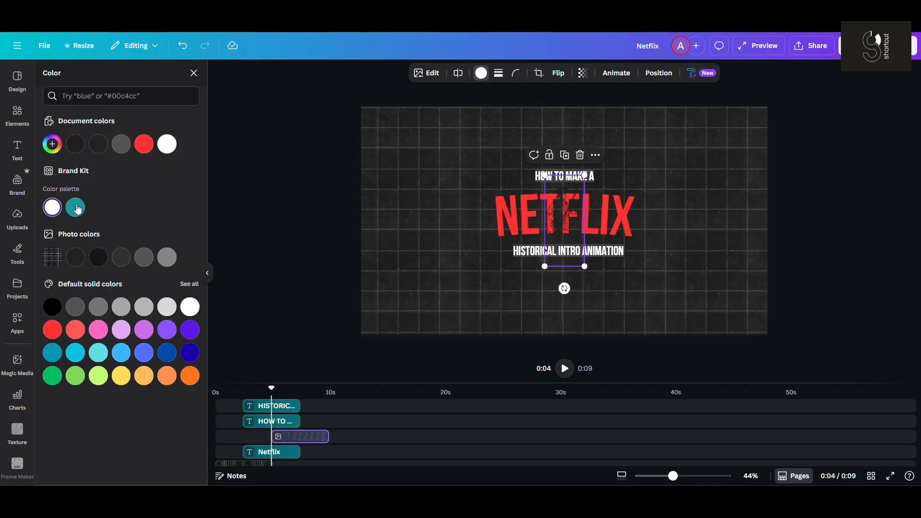
left_click_drag(564, 221, 385, 288)
left_click_drag(404, 240, 441, 152)
Step: Set the soldier illustration's transparency to 60 and apply the Pan animation to it
left_click(583, 78)
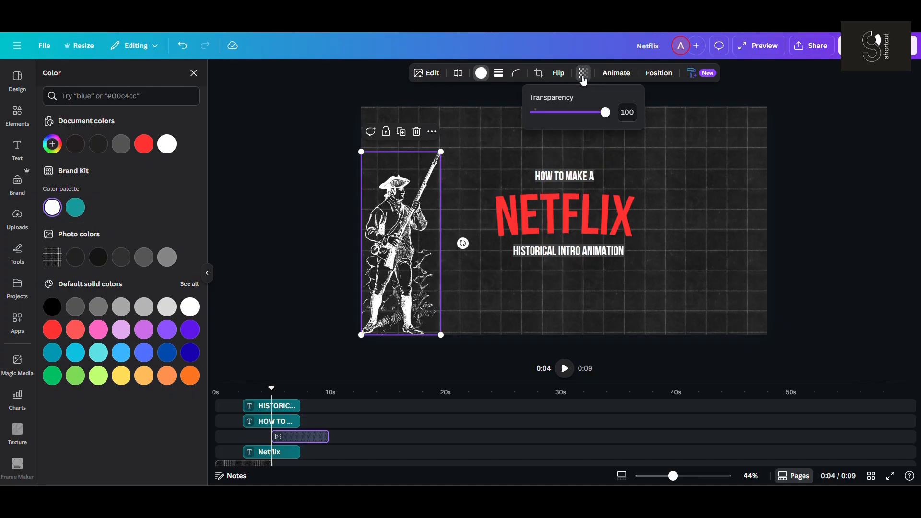
left_click(624, 112)
type("60")
key("Escape")
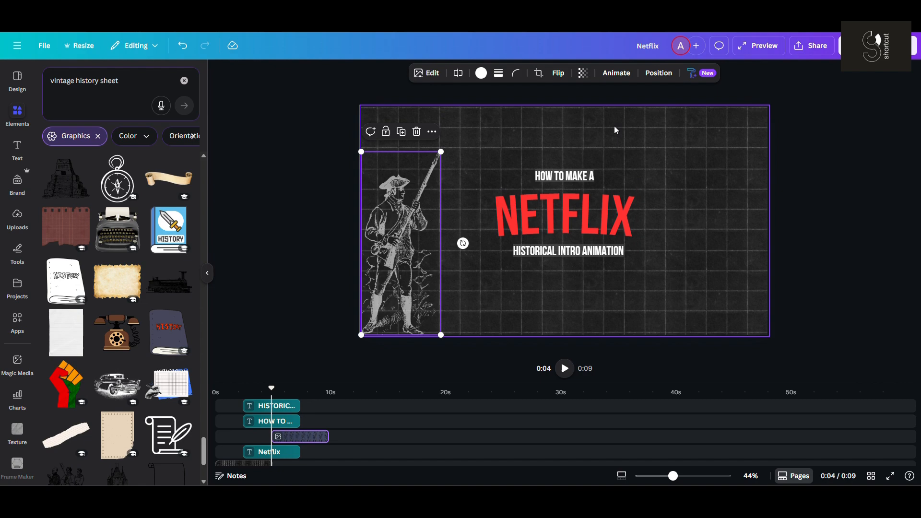
left_click(617, 73)
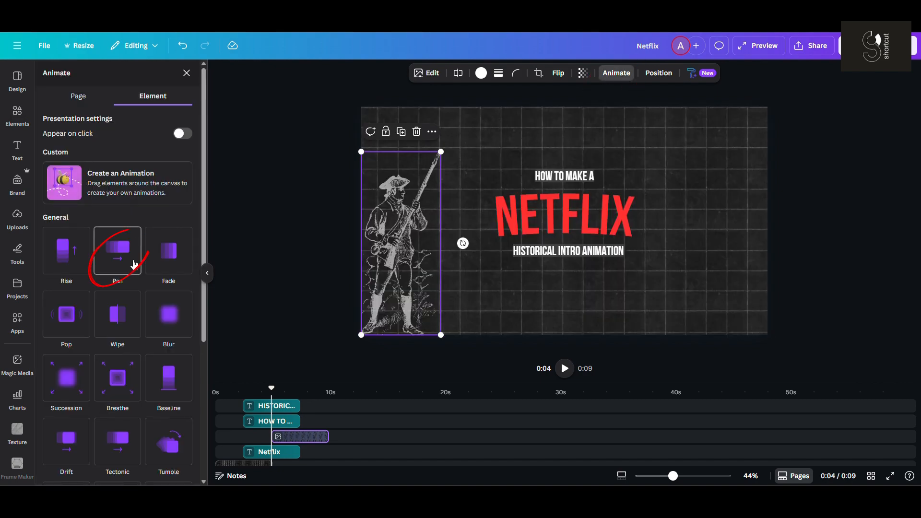
left_click(130, 263)
left_click(187, 73)
Step: Add the illustration of three warriors, colour it white and set its transparency to 60
scroll(179, 179, "down", 5)
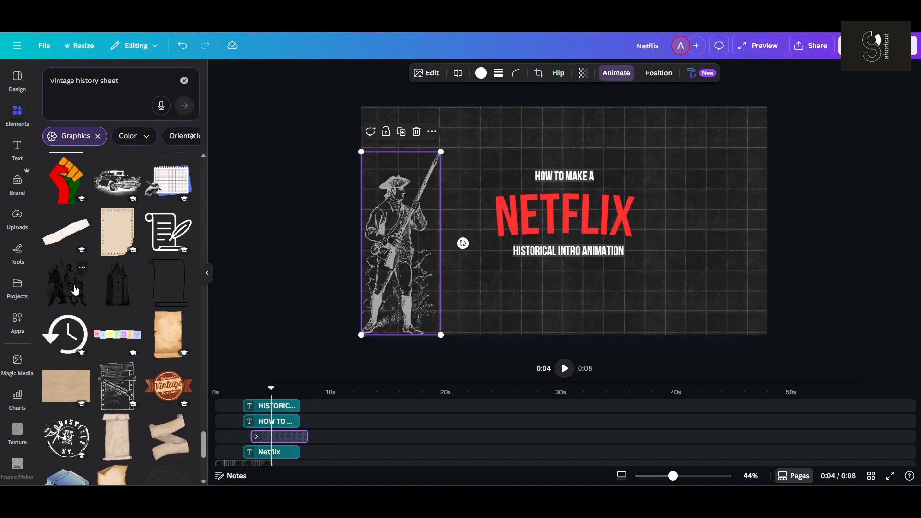
left_click(66, 283)
left_click(481, 73)
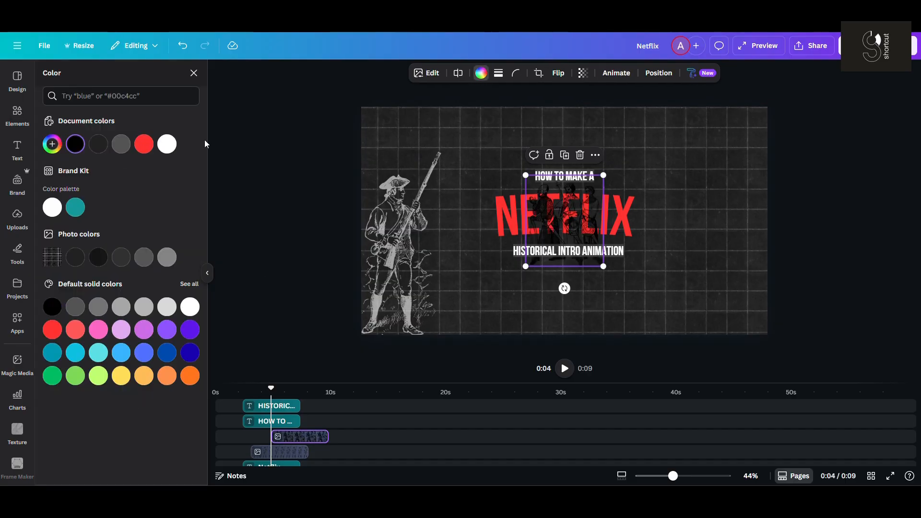
left_click(167, 144)
left_click(583, 74)
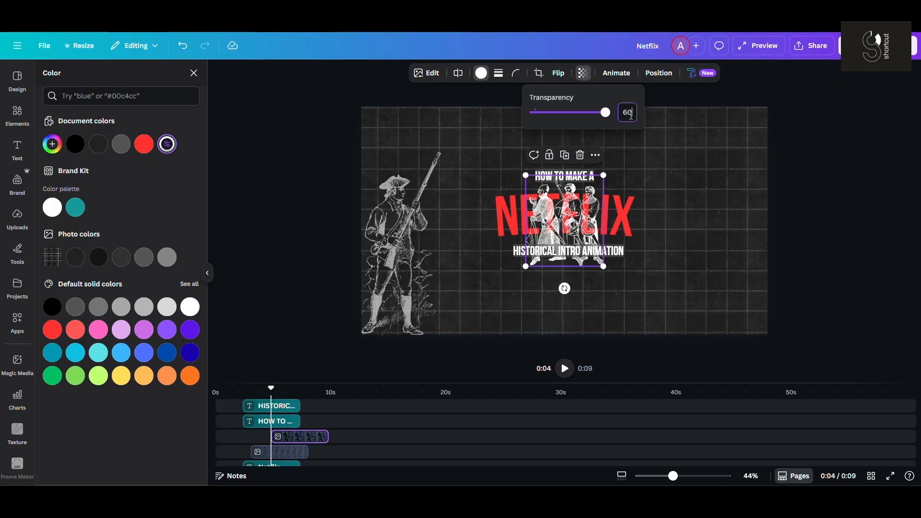
left_click(631, 113)
type("60")
key("Return")
Step: Place the three warriors beside the soldier along the page's lower edge and apply the Rise animation
left_click_drag(566, 211, 476, 280)
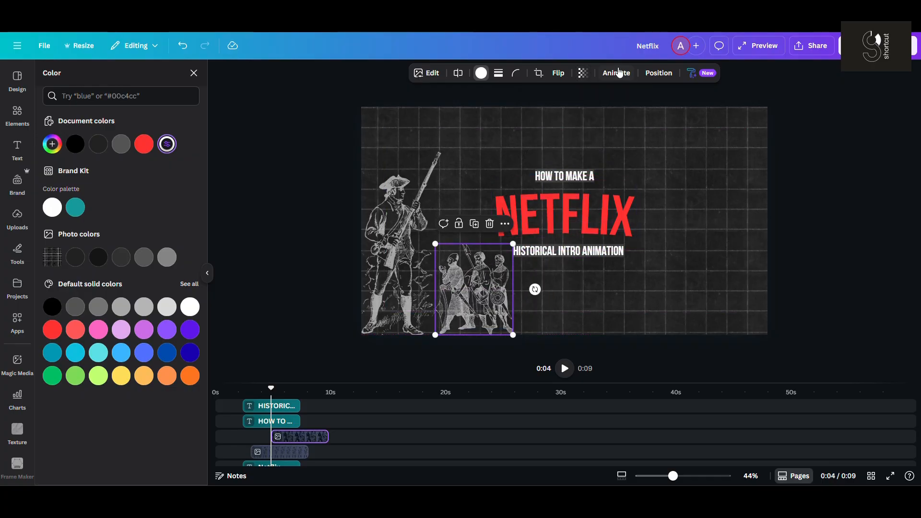
left_click(617, 73)
scroll(66, 230, "down", 1)
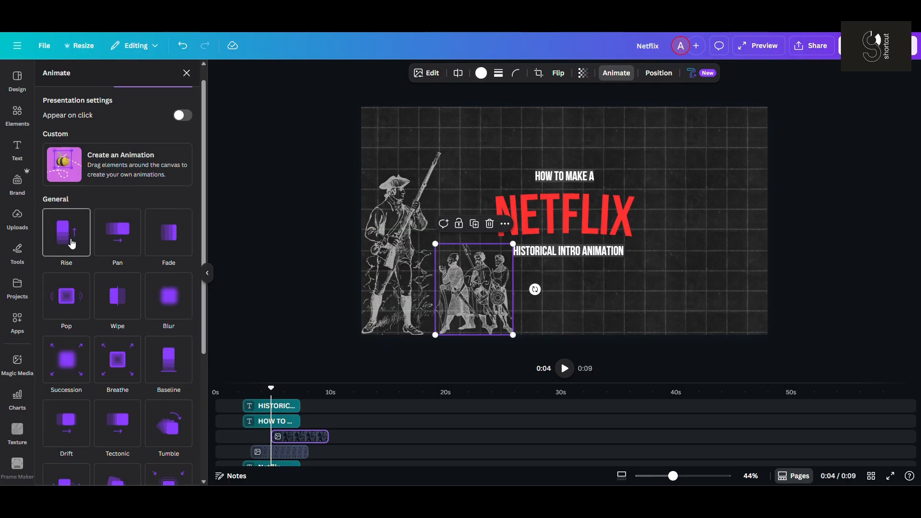
left_click(66, 232)
Step: Duplicate the three warriors and place a slightly smaller copy directly to their right along the page's lower edge
key("ctrl+d")
left_click_drag(476, 288, 545, 296)
left_click_drag(581, 252, 525, 278)
left_click(318, 168)
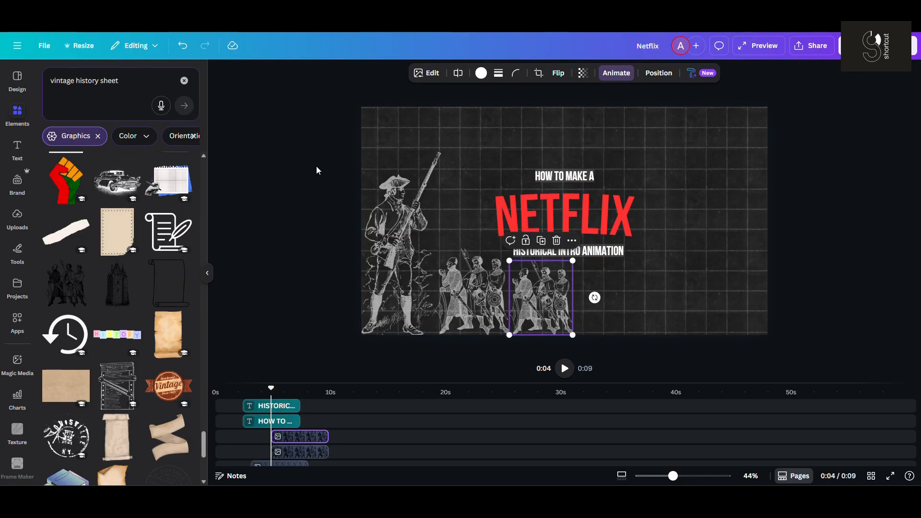
Step: Add the castle tower illustration, colour it white and set its transparency to 60
left_click(119, 269)
left_click(482, 74)
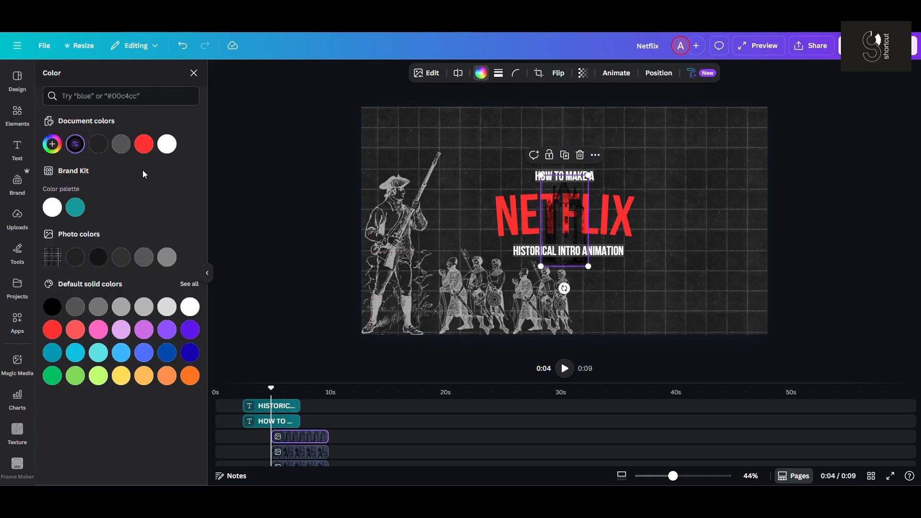
left_click(59, 213)
left_click(582, 74)
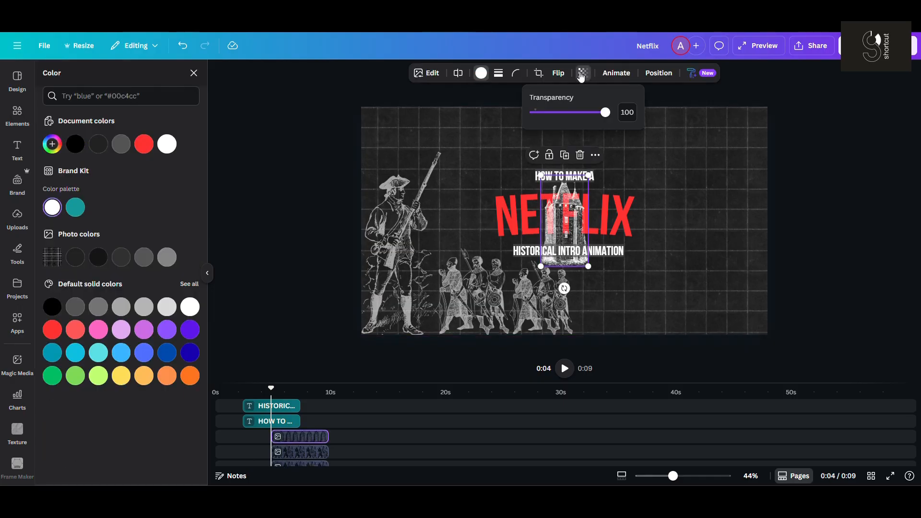
double_click(630, 113)
type("60")
Step: Move the castle tower to the lower-right corner and enlarge it to nearly the full page height
left_click_drag(565, 221, 736, 289)
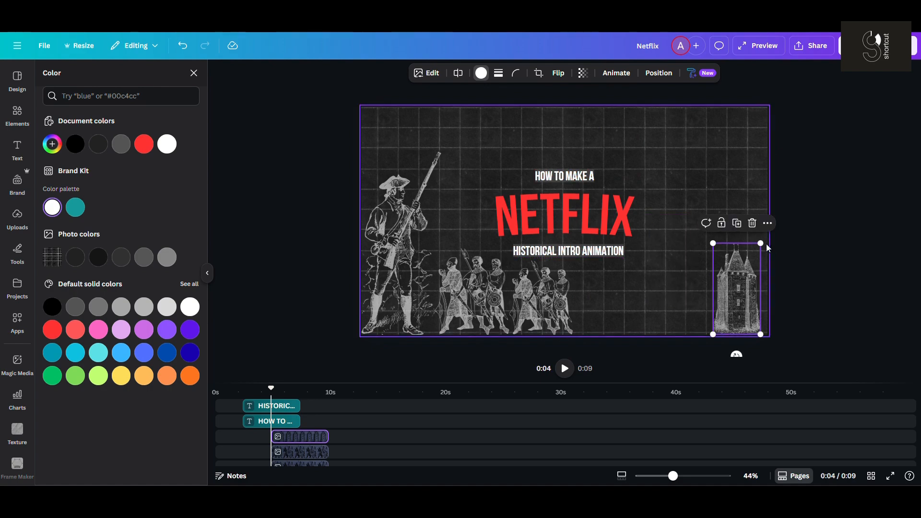
left_click_drag(761, 244, 780, 59)
left_click_drag(774, 192, 715, 218)
left_click_drag(782, 117, 764, 152)
left_click_drag(719, 223, 728, 201)
Step: Apply the Breathe animation to the castle tower
left_click(616, 73)
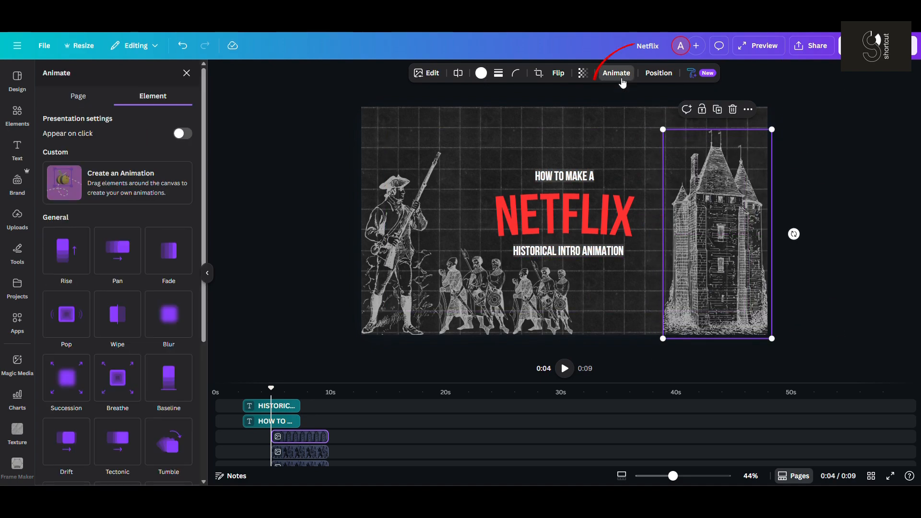
scroll(117, 287, "down", 3)
left_click(117, 258)
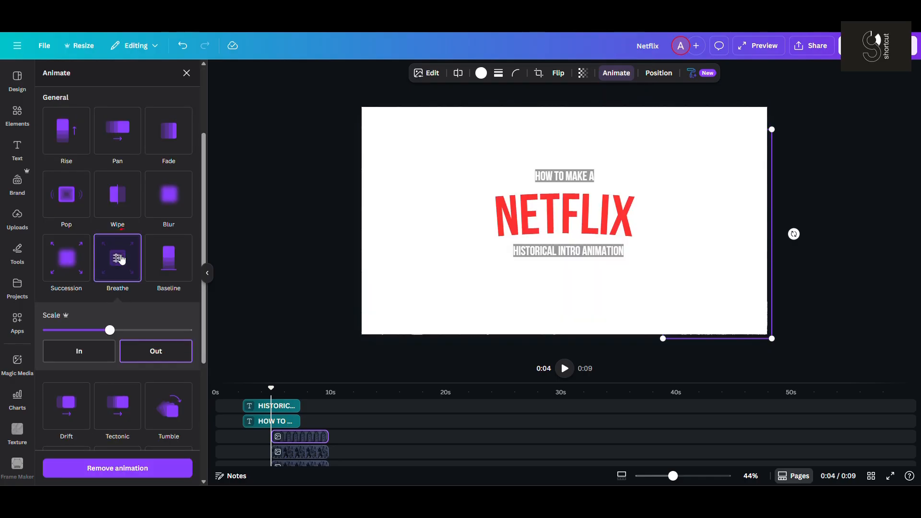
Step: Move the text and illustration clips earlier on the timeline, staggering the illustrations' start times
scroll(239, 432, "down", 2)
left_click(236, 429)
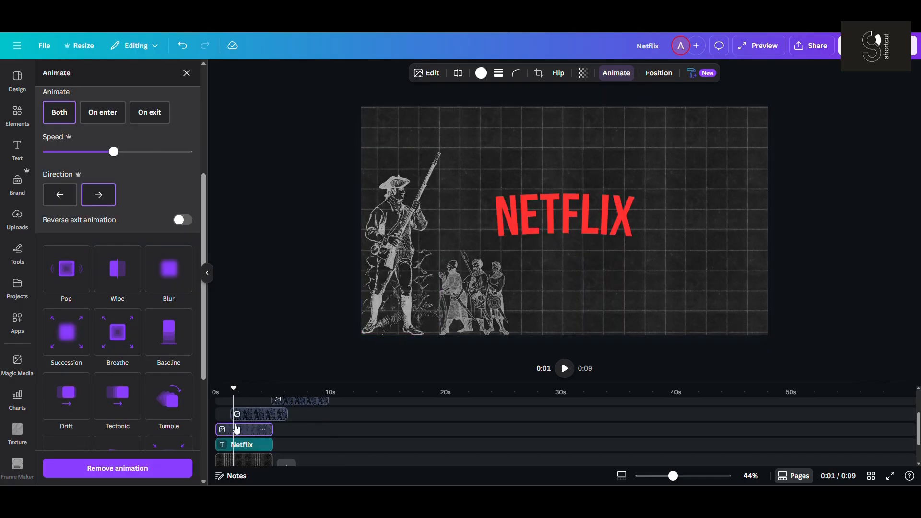
mouse_move(247, 422)
left_mouse_down()
mouse_move(239, 417)
mouse_move(242, 430)
mouse_move(251, 411)
mouse_move(240, 421)
left_mouse_up()
scroll(299, 425, "up", 1)
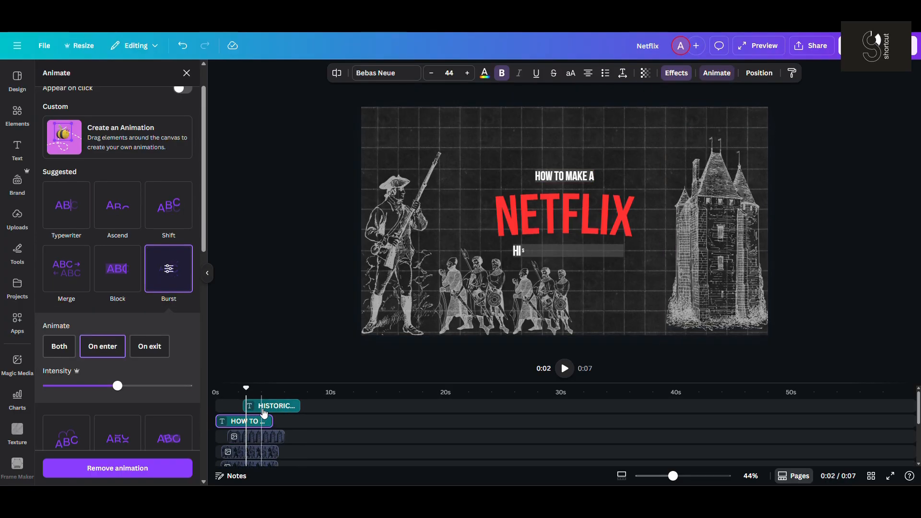
Step: Preview the finished intro and rewind the playback to the beginning
left_click(759, 46)
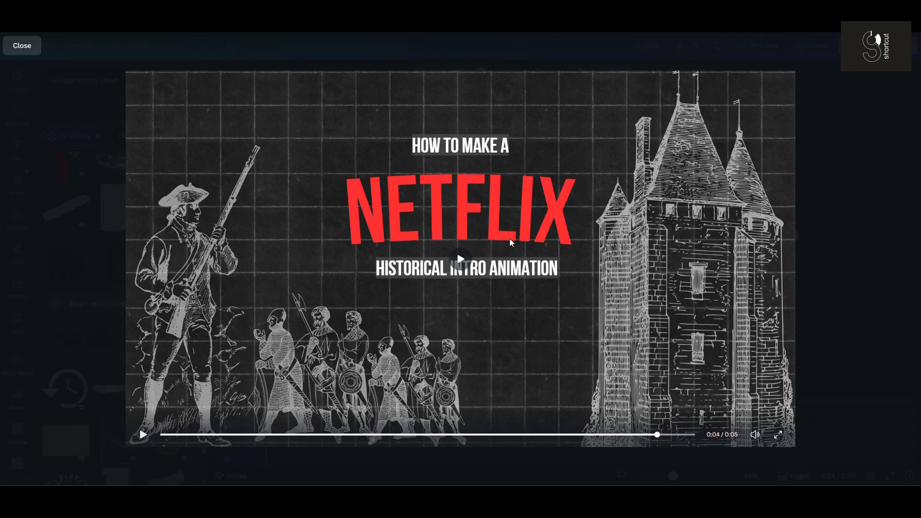
left_click_drag(657, 436, 111, 464)
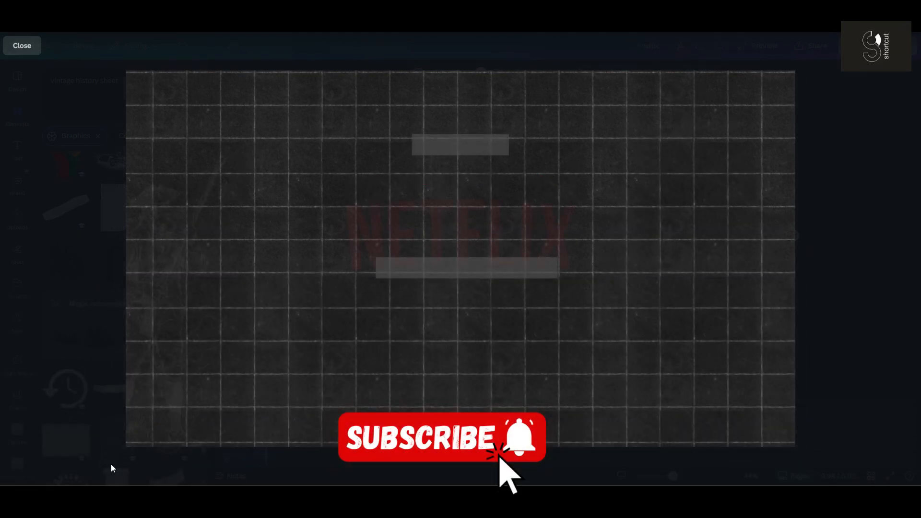